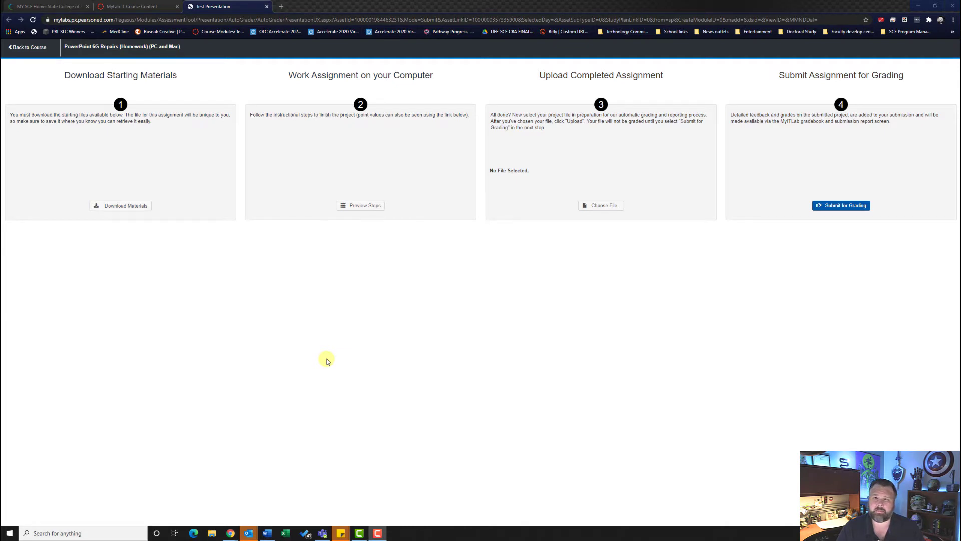
# - Download the three MyLab IT starting files and open _Student_PowerPoint_6G_Repairs.pptx
pyautogui.click(123, 210)
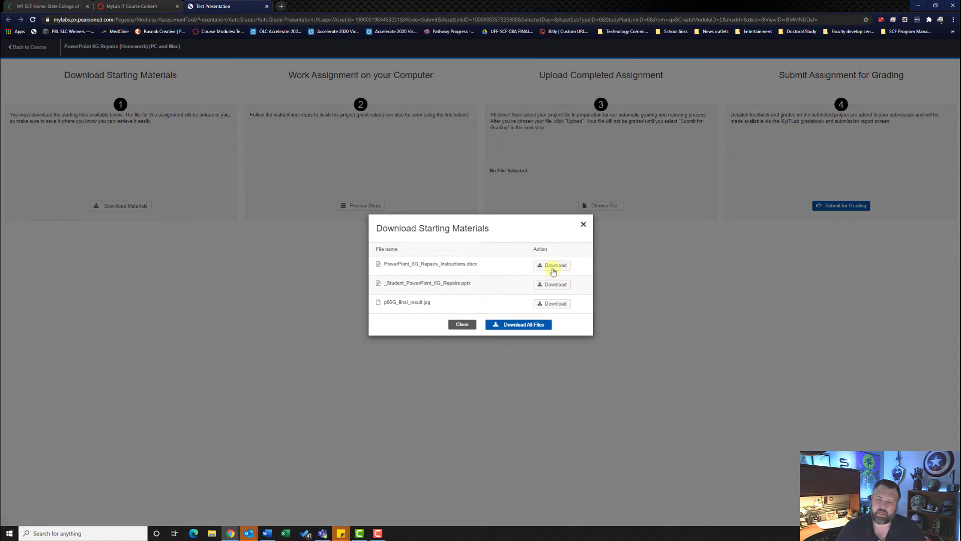
pyautogui.click(553, 268)
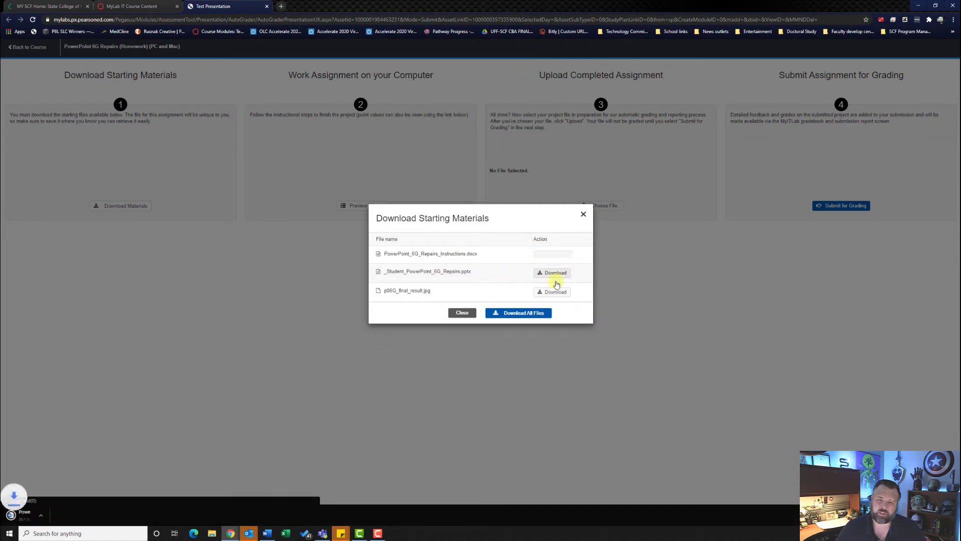
pyautogui.click(554, 273)
pyautogui.click(553, 290)
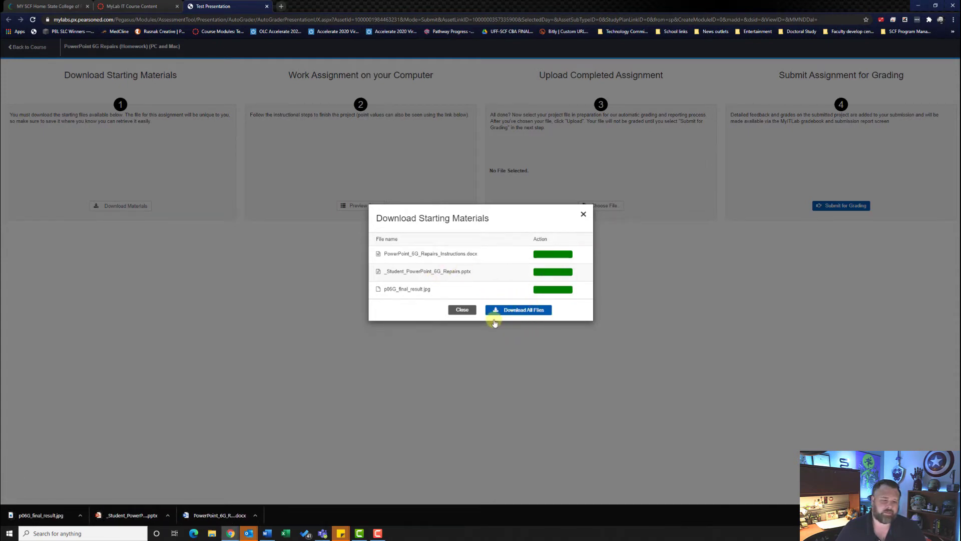
pyautogui.click(127, 514)
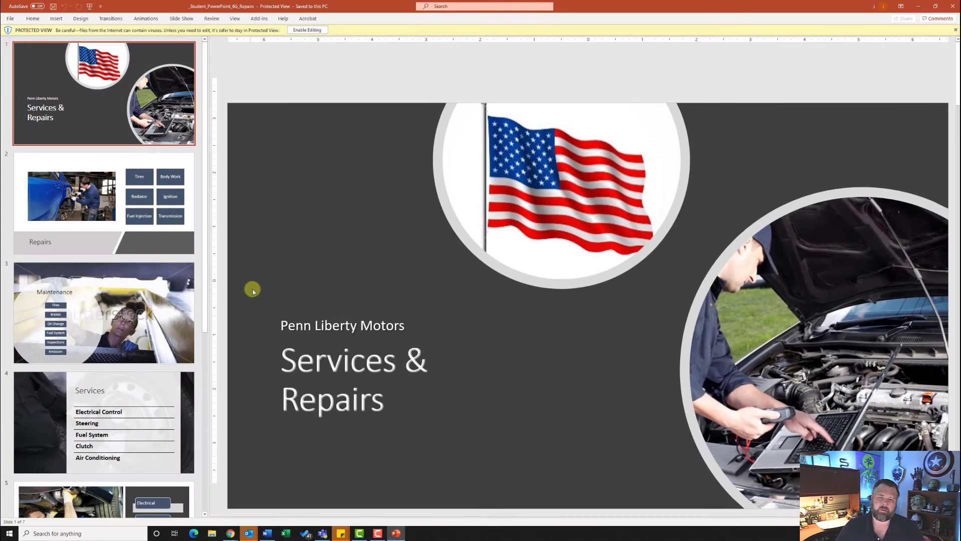
# - Enable editing for the 7-slide Repairs presentation opened in Protected View
pyautogui.click(307, 30)
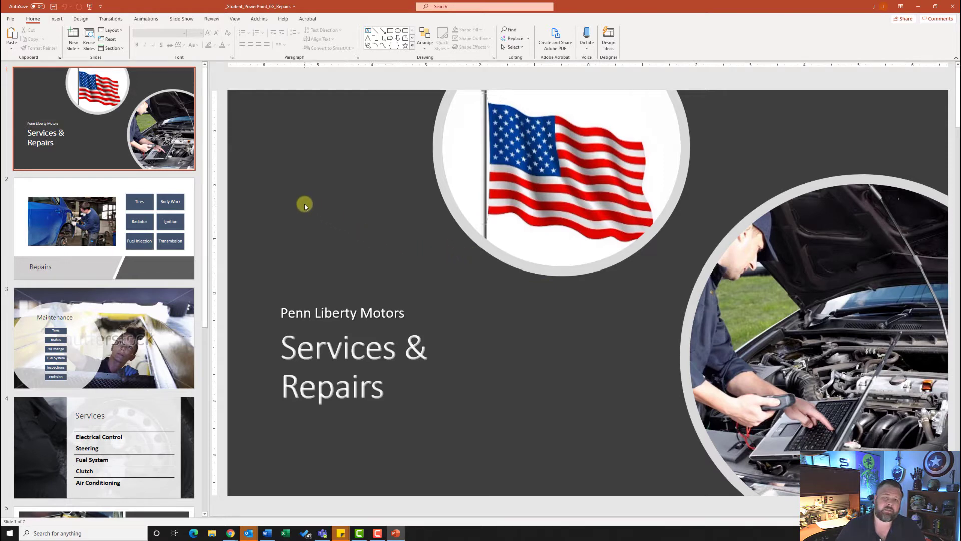
pyautogui.click(111, 18)
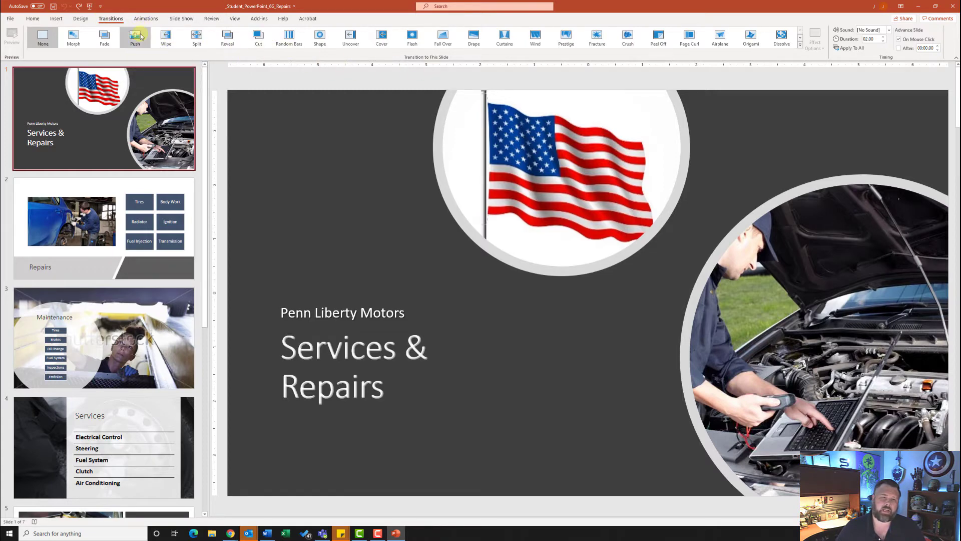
# - Apply the Push transition to every slide in the deck
pyautogui.click(136, 36)
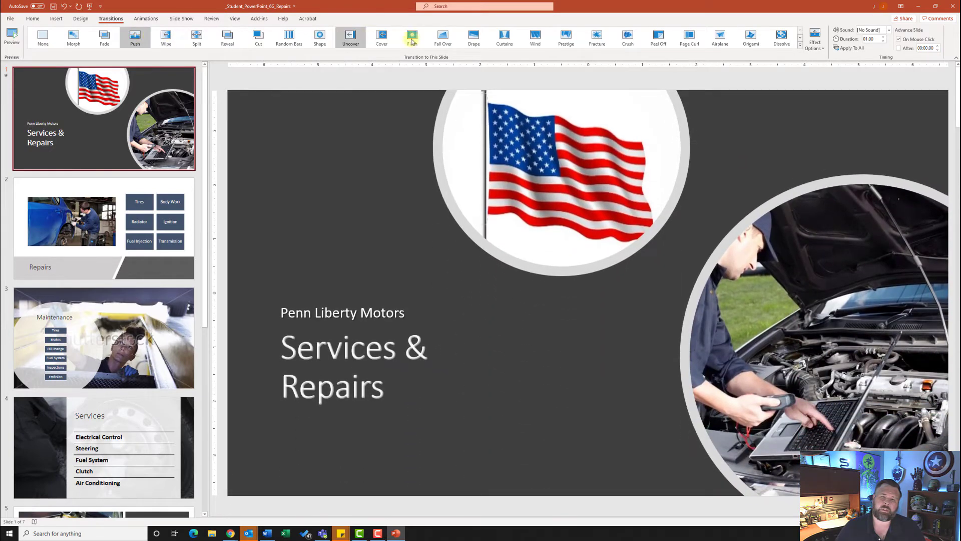
pyautogui.click(850, 50)
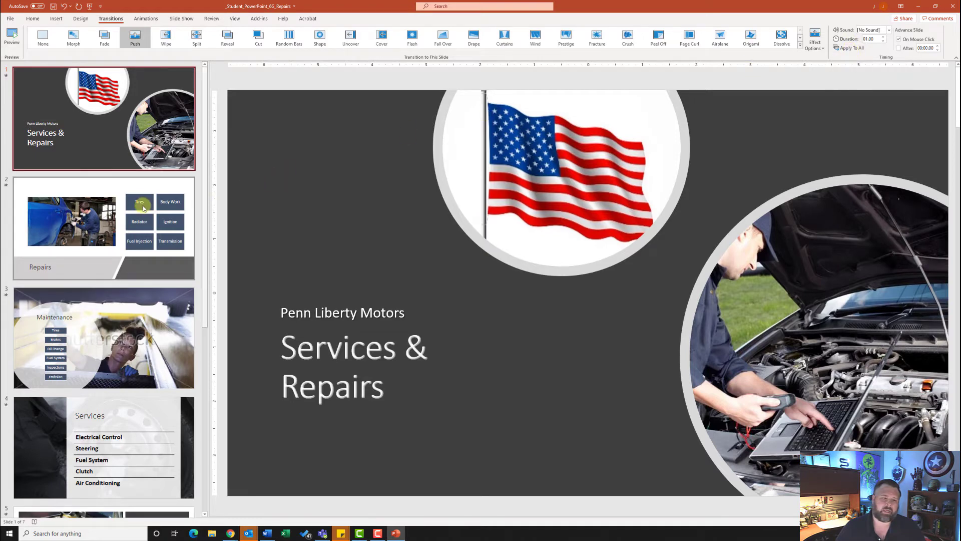
# - Select the entire six-item repair services SmartArt on slide 2, Tires through Transmission
pyautogui.click(142, 204)
pyautogui.click(133, 39)
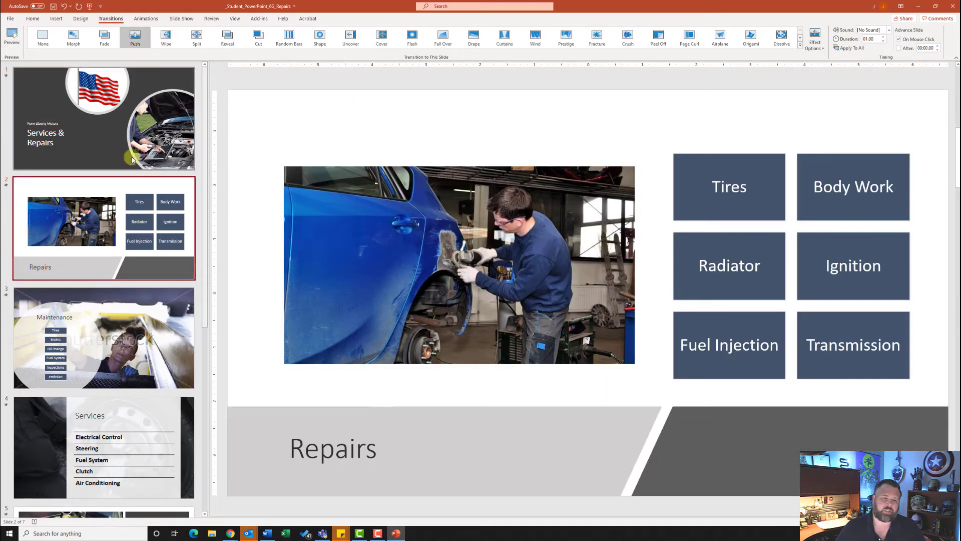
pyautogui.click(85, 318)
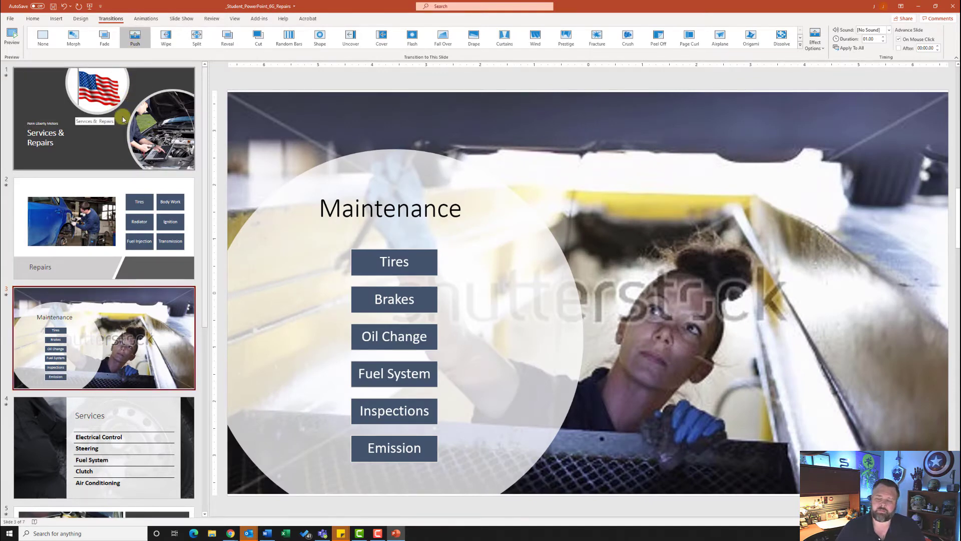
pyautogui.click(93, 215)
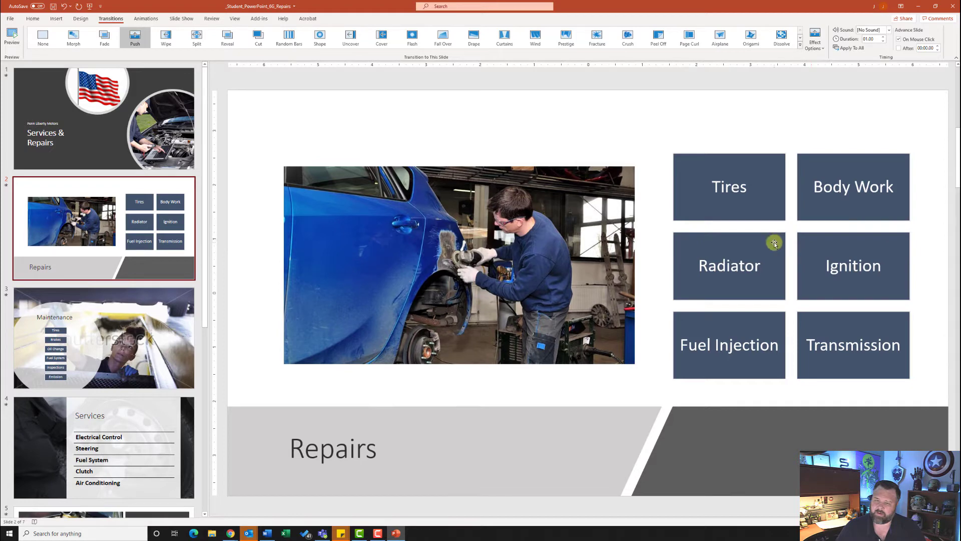
pyautogui.click(800, 265)
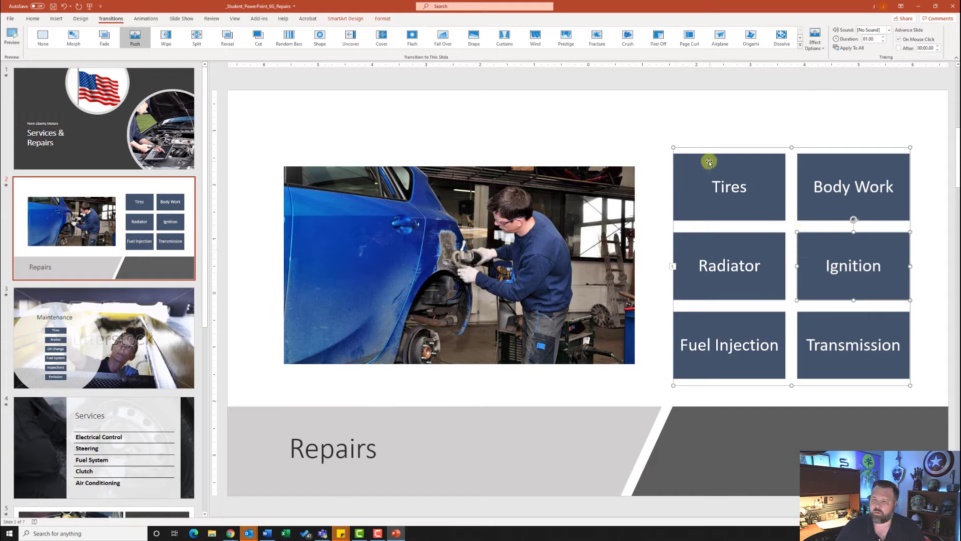
pyautogui.click(672, 146)
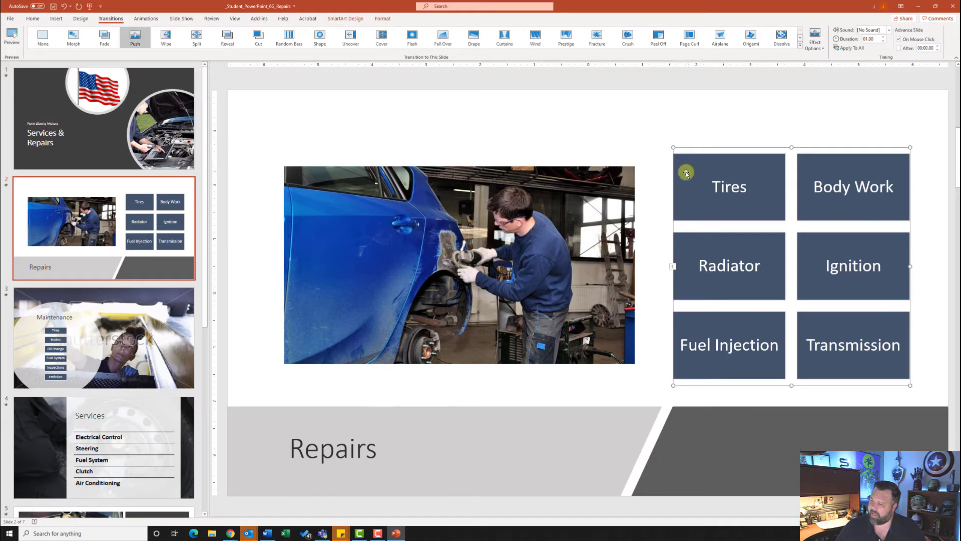
# - Give slide 2's SmartArt a Fly In entrance sequenced One by One
pyautogui.click(146, 19)
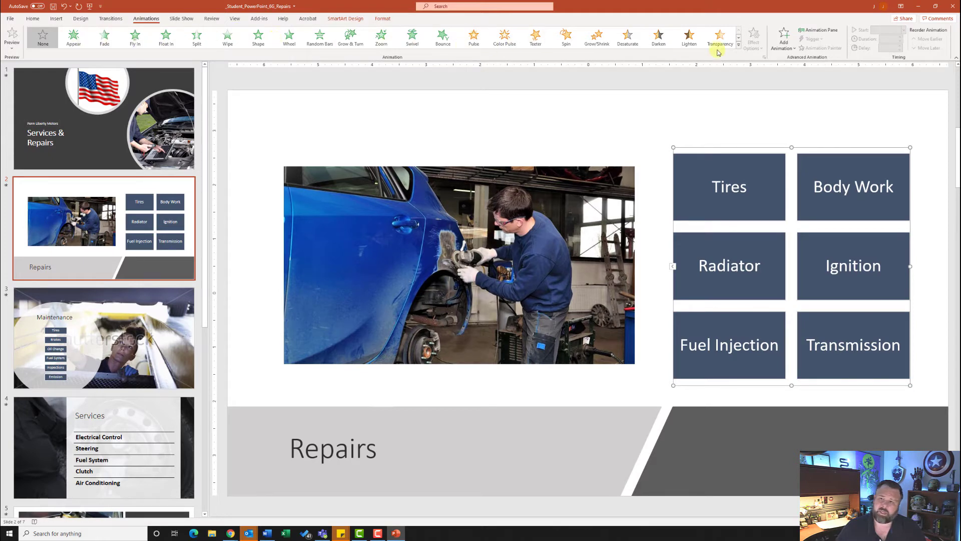
pyautogui.click(739, 45)
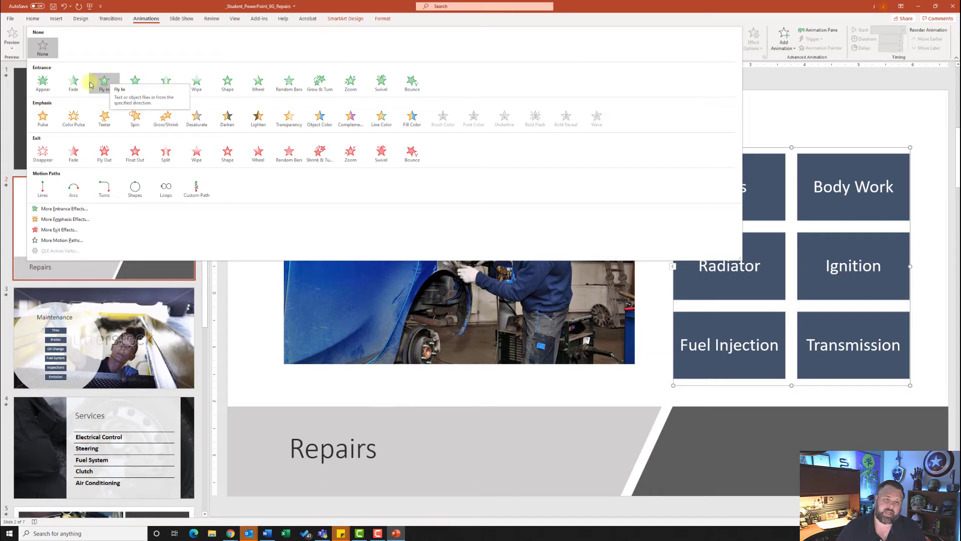
pyautogui.press('Escape')
pyautogui.click(135, 36)
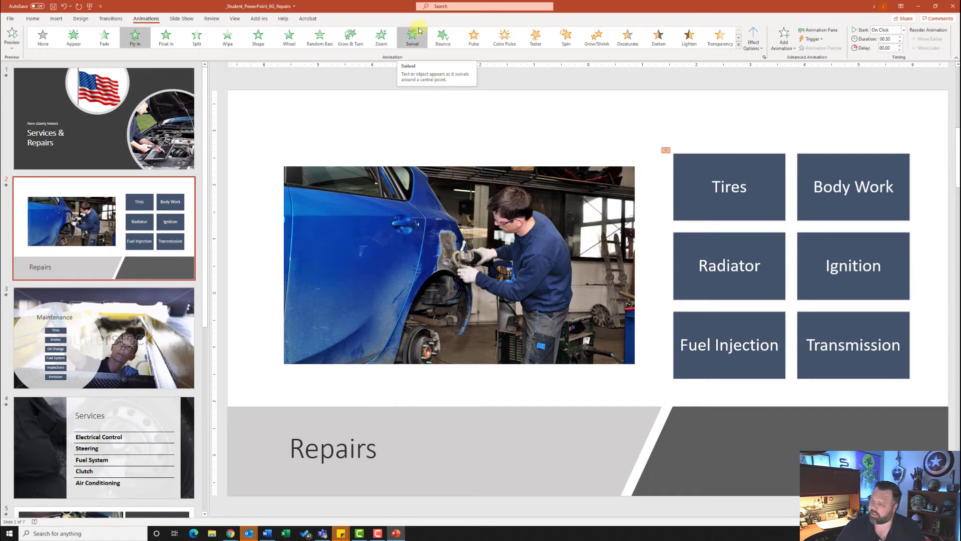
pyautogui.click(752, 44)
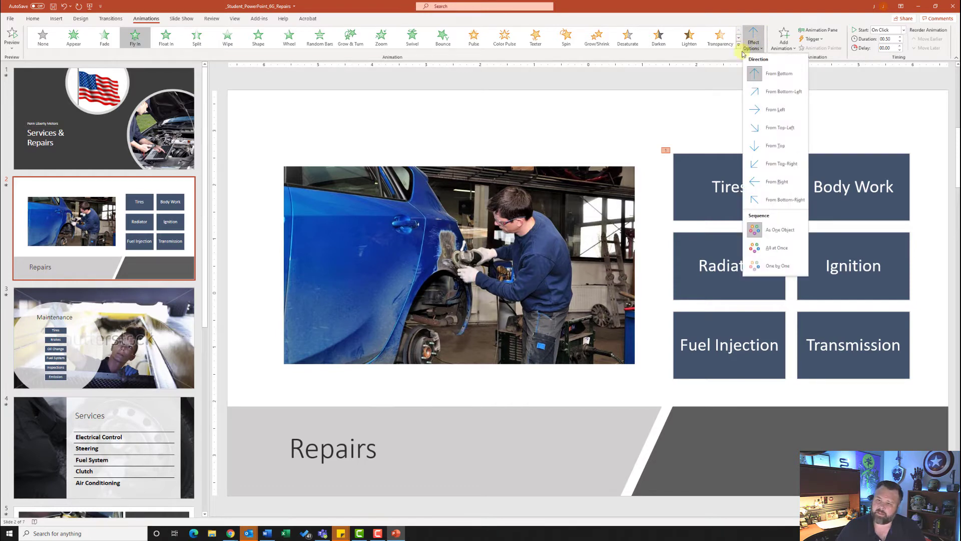
pyautogui.click(769, 269)
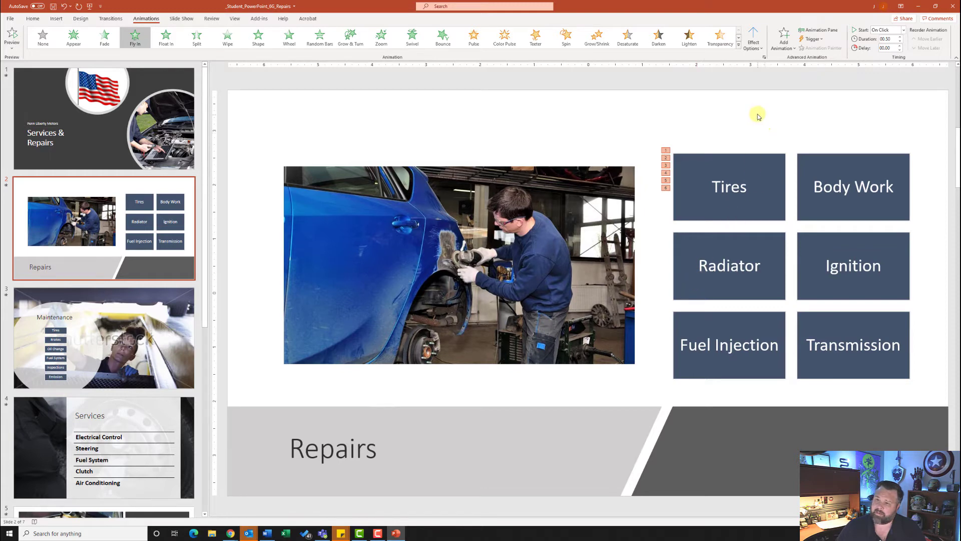
# - Set slide 2's Fly In to After Previous, From Left, 02.00 duration, and preview it
pyautogui.click(903, 30)
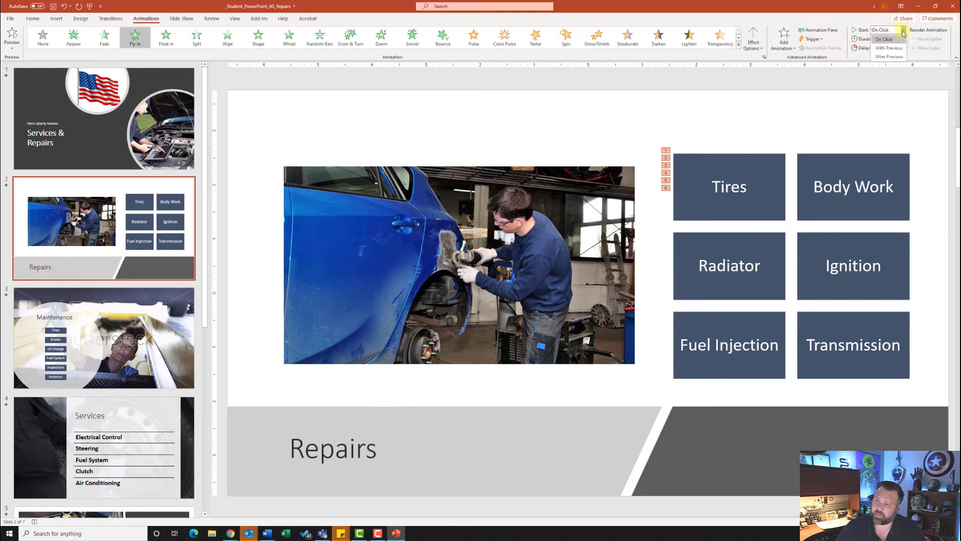
pyautogui.click(899, 57)
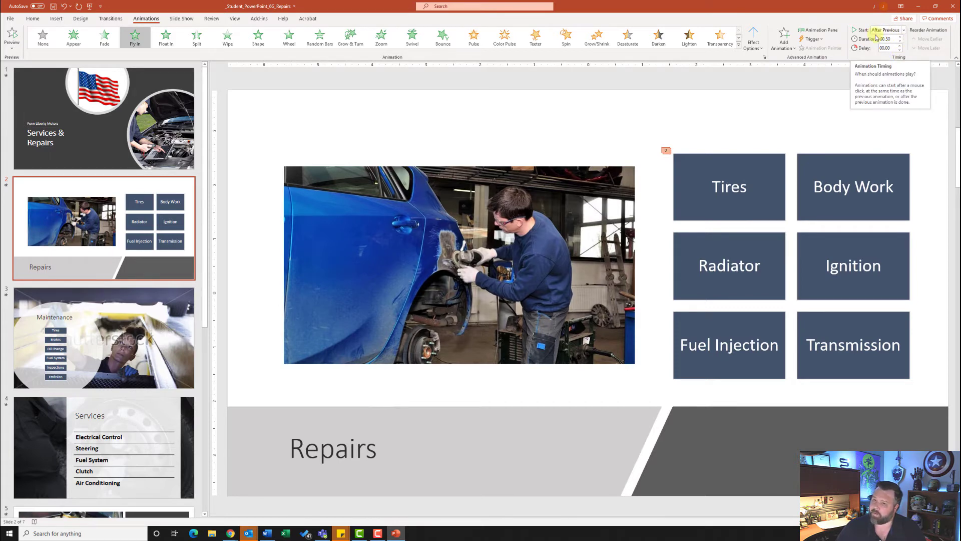
pyautogui.click(759, 50)
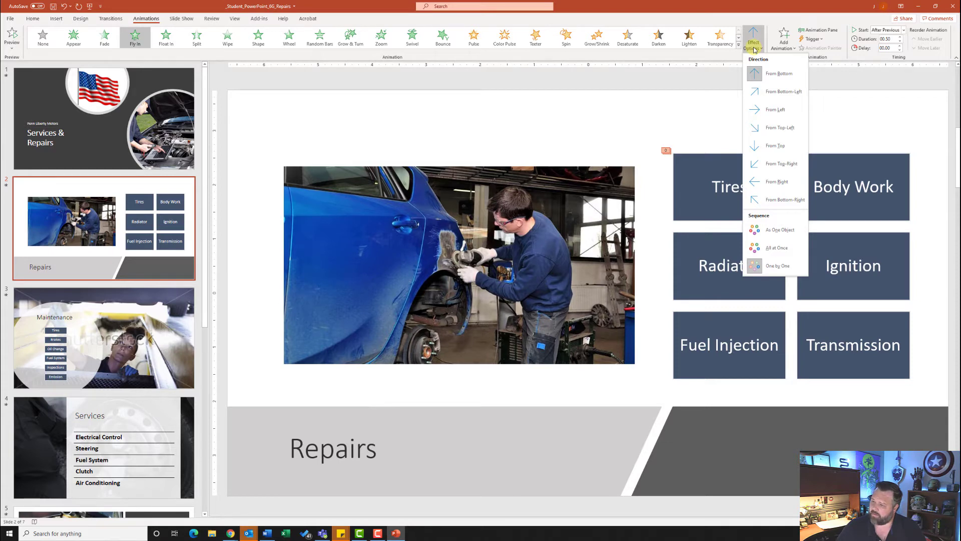
pyautogui.click(768, 110)
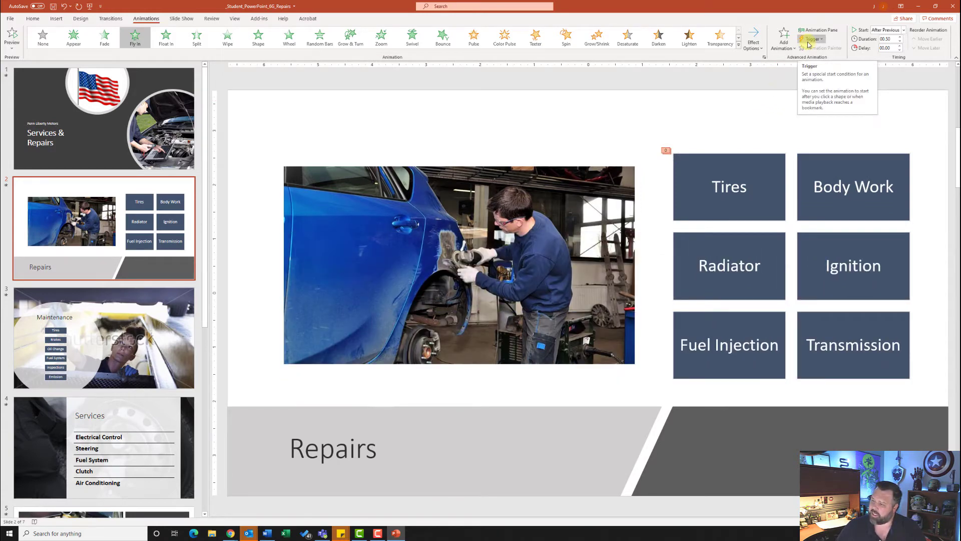
pyautogui.click(900, 37)
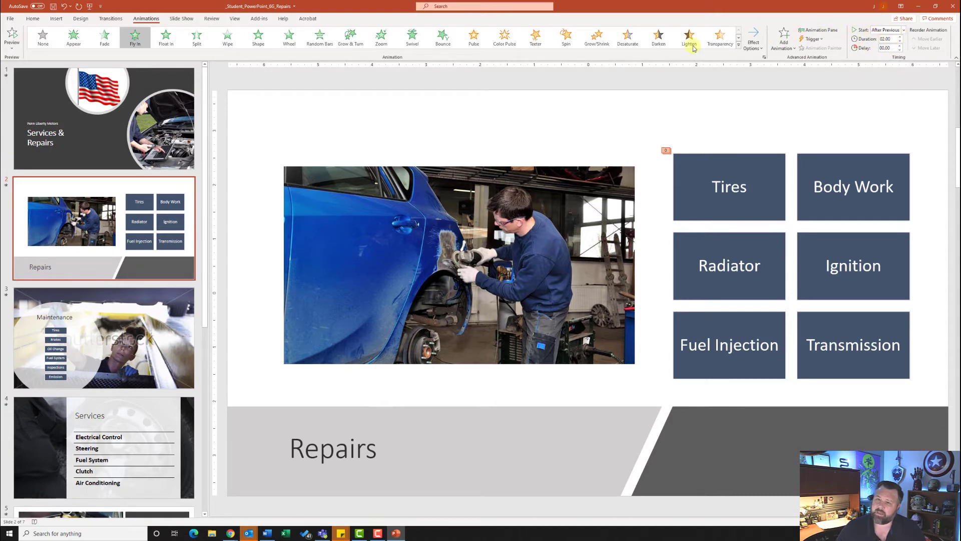
pyautogui.click(13, 39)
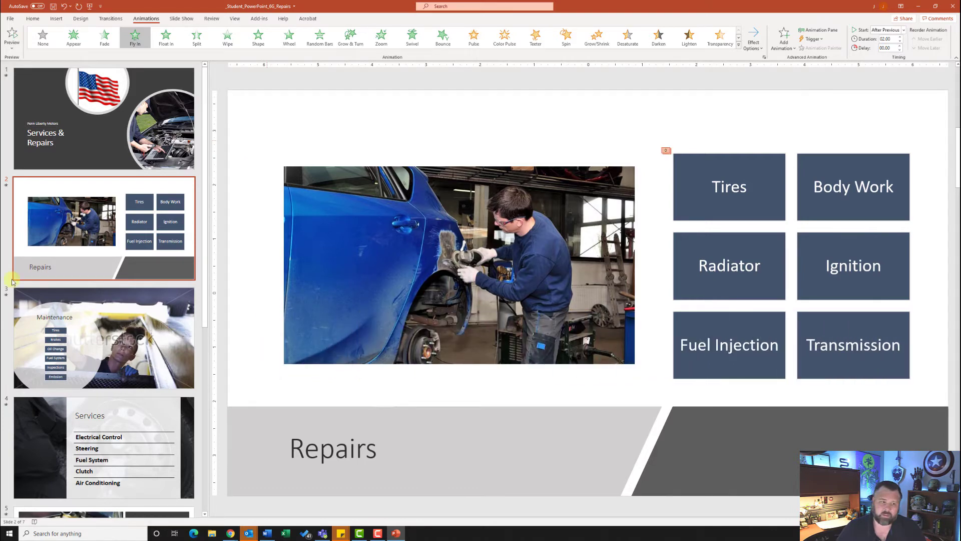
pyautogui.click(115, 323)
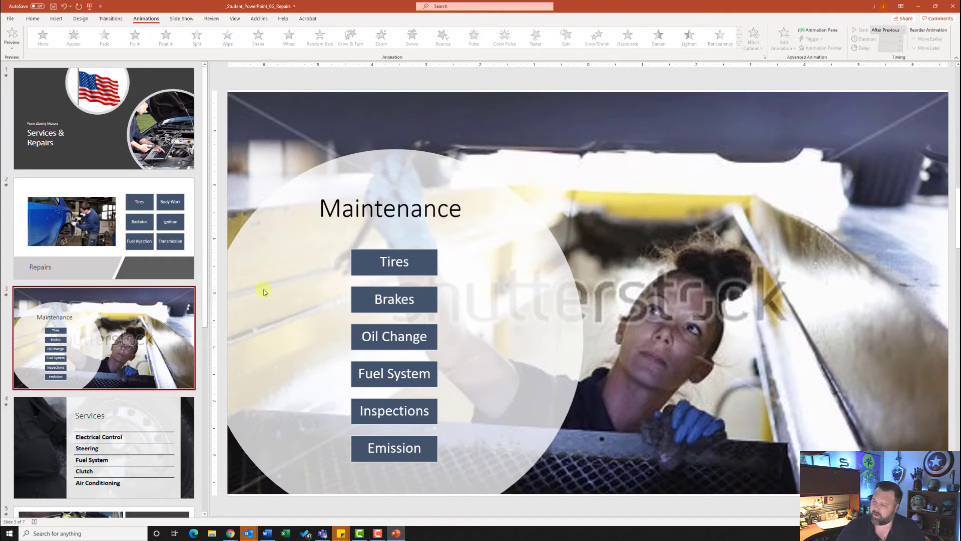
# - Select slide 3's whole Maintenance SmartArt and give it a Fly In entrance
pyautogui.click(369, 250)
pyautogui.click(391, 261)
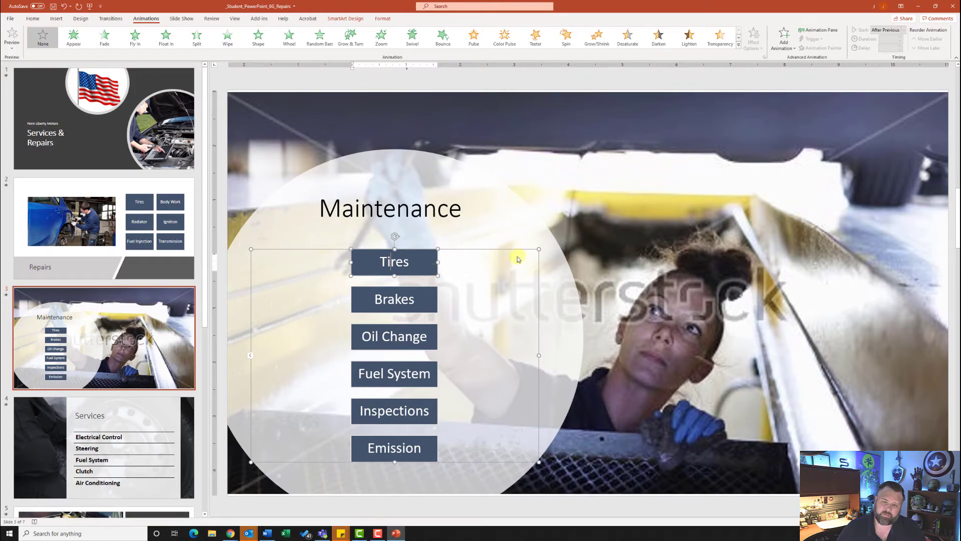
pyautogui.click(541, 247)
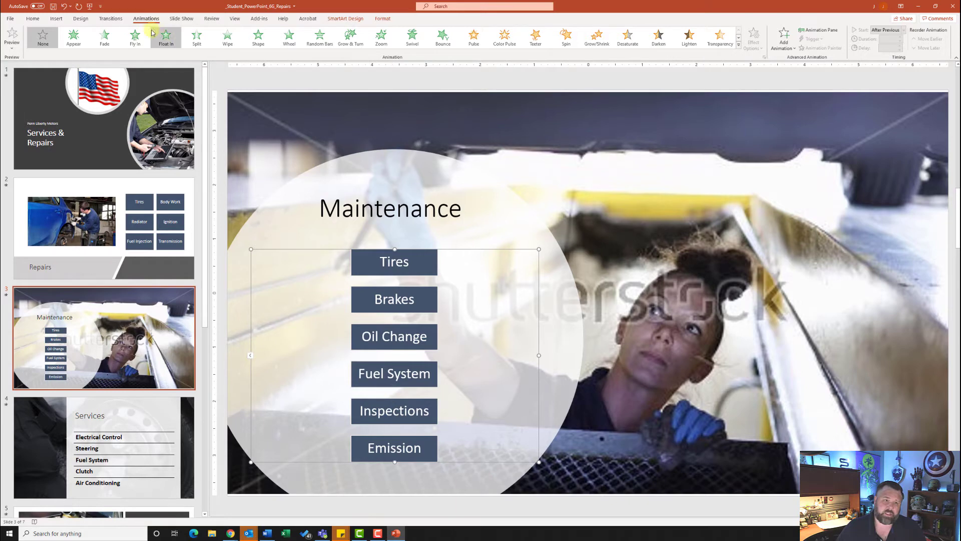
pyautogui.click(133, 40)
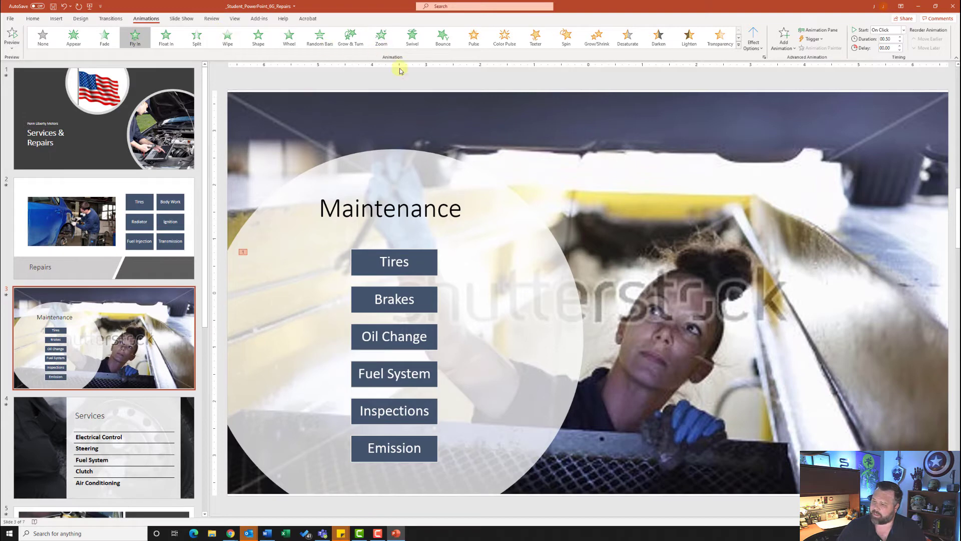
# - Set the Fly In to All at Once, From Left, 02.00 duration, and preview it
pyautogui.click(754, 39)
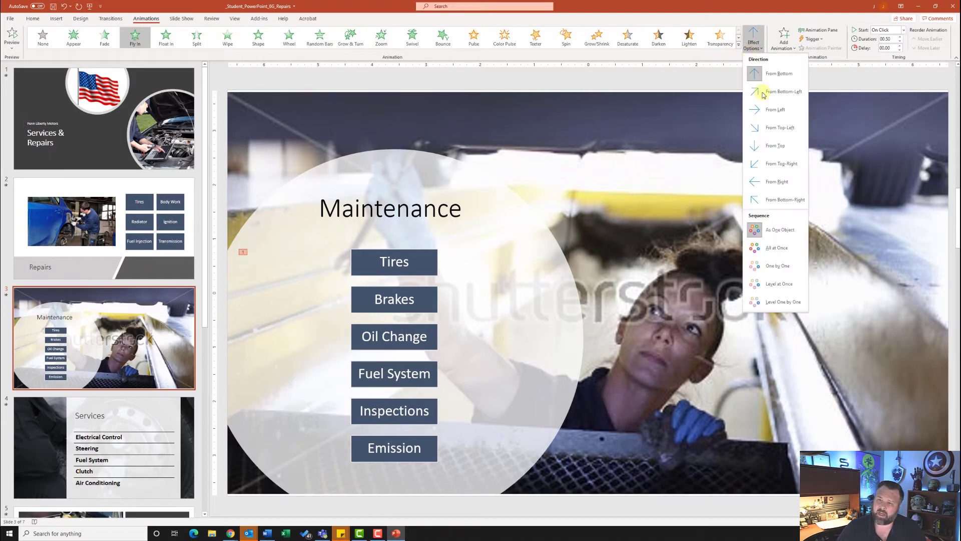
pyautogui.click(768, 247)
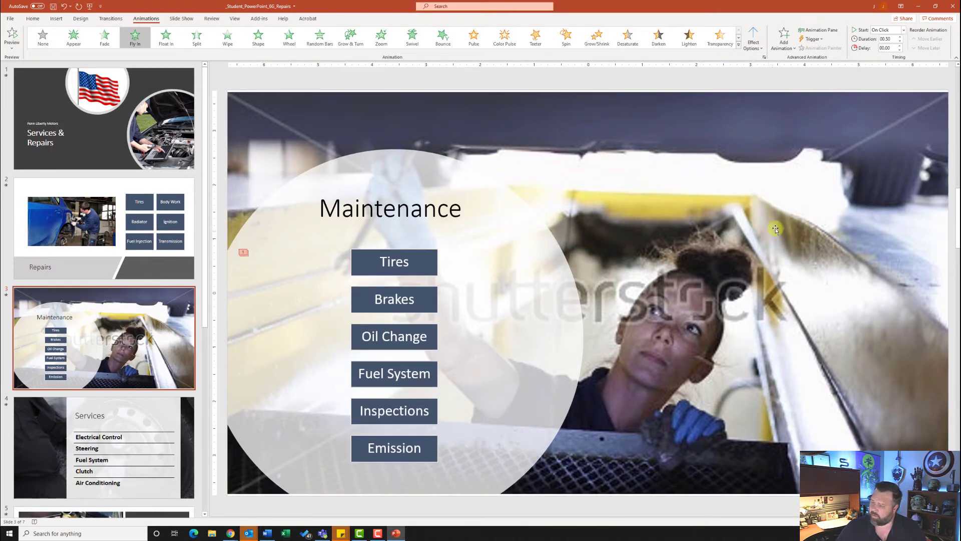
pyautogui.click(753, 39)
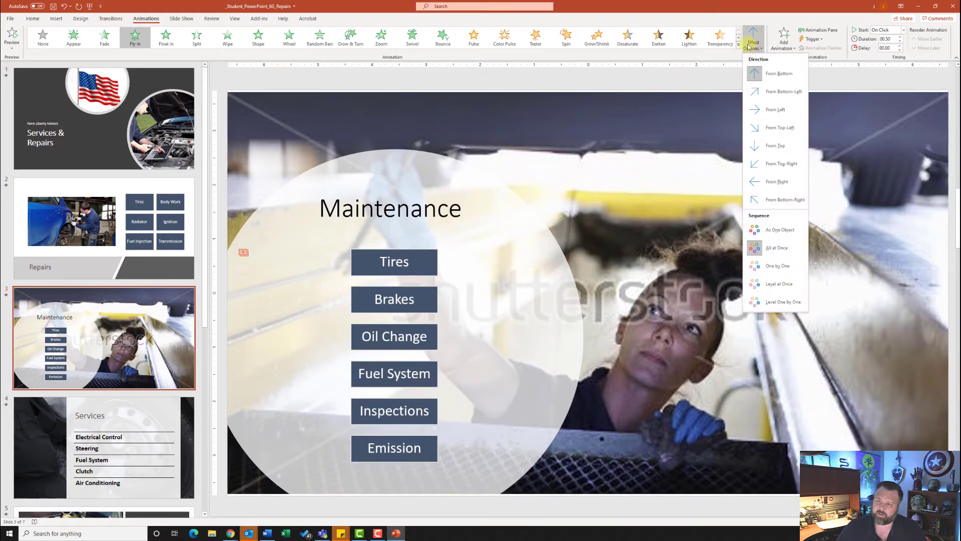
pyautogui.click(779, 110)
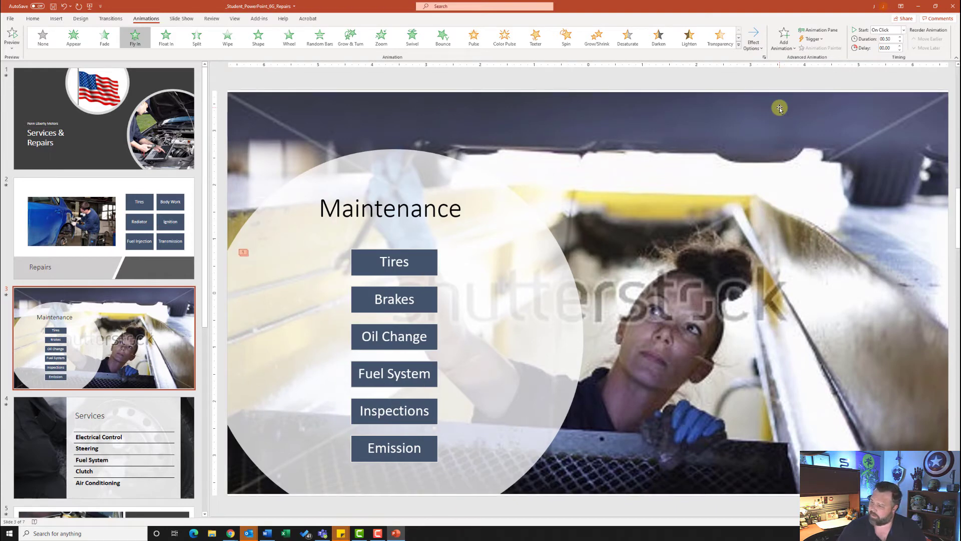
pyautogui.click(900, 37)
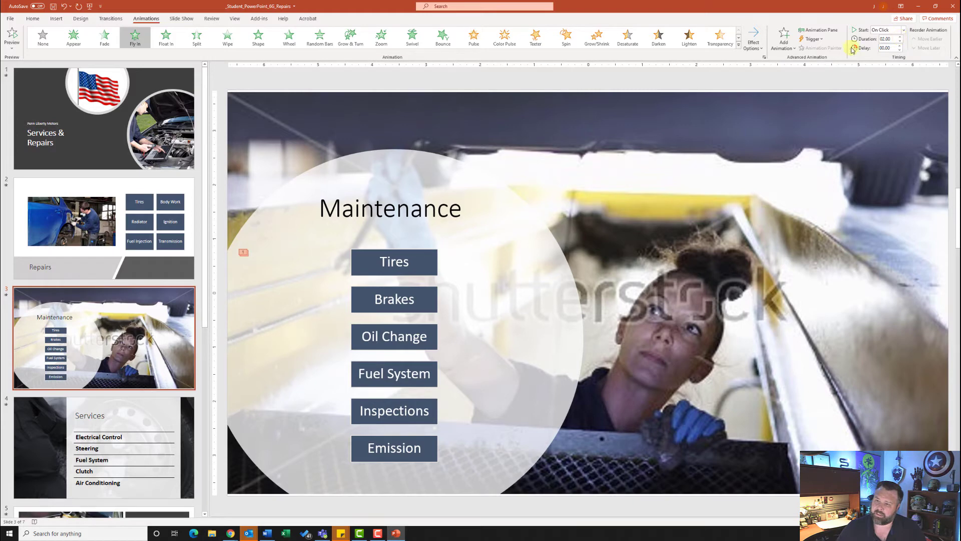
pyautogui.click(11, 35)
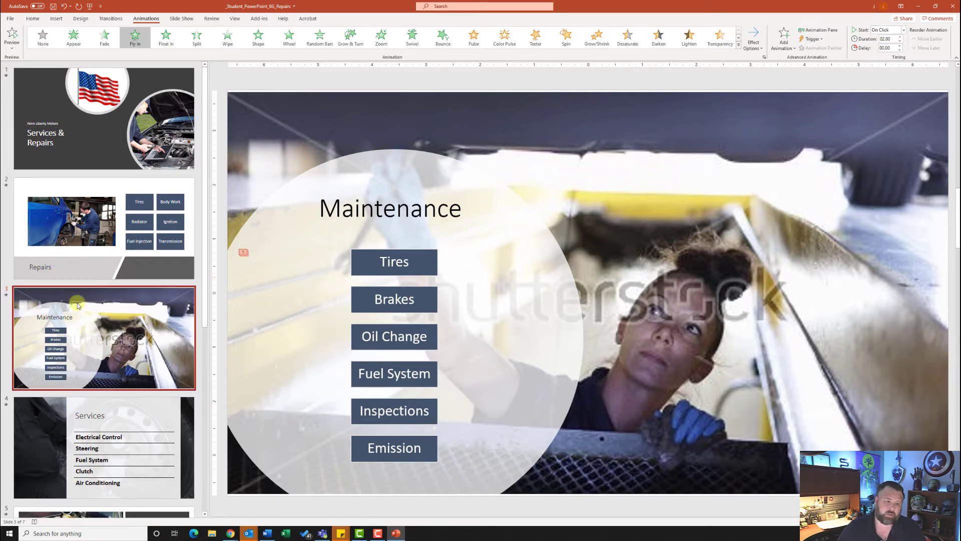
pyautogui.scroll(-3, 111, 301)
pyautogui.click(111, 320)
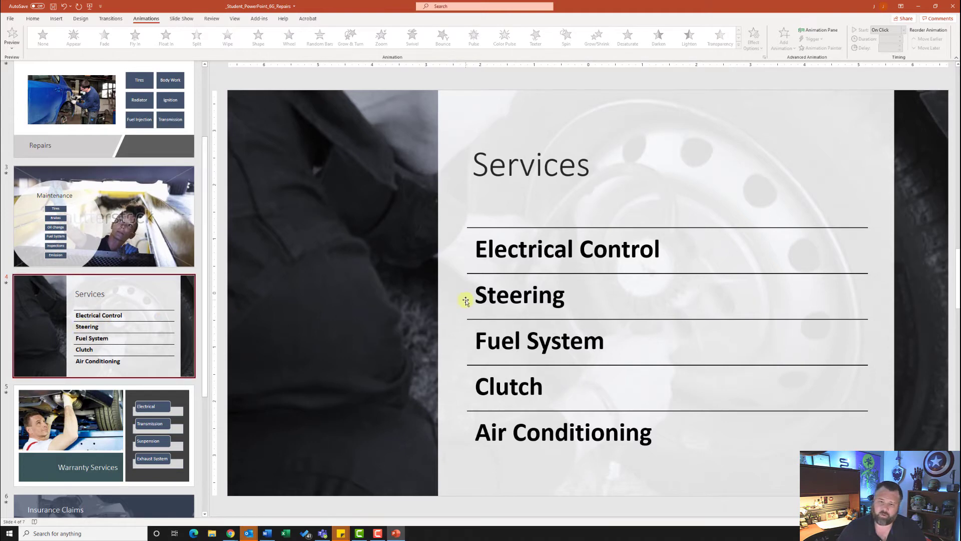
# - Give slide 4's Services list a Fade entrance, One by One, starting After Previous
pyautogui.click(655, 217)
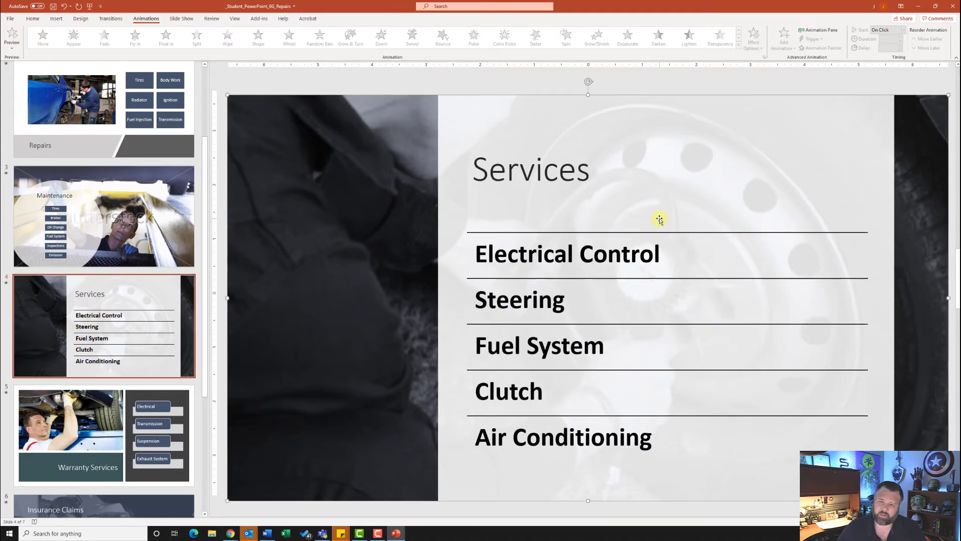
pyautogui.click(631, 247)
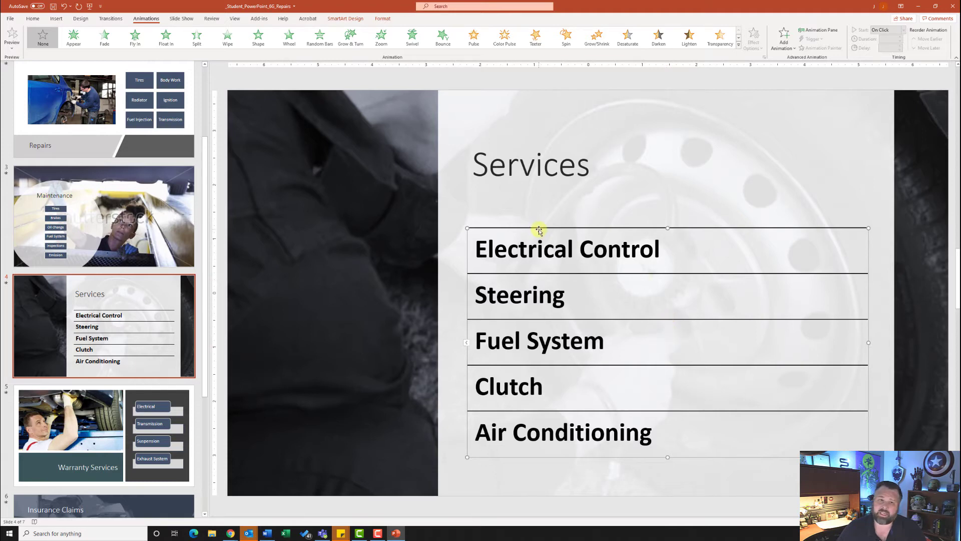
pyautogui.click(107, 39)
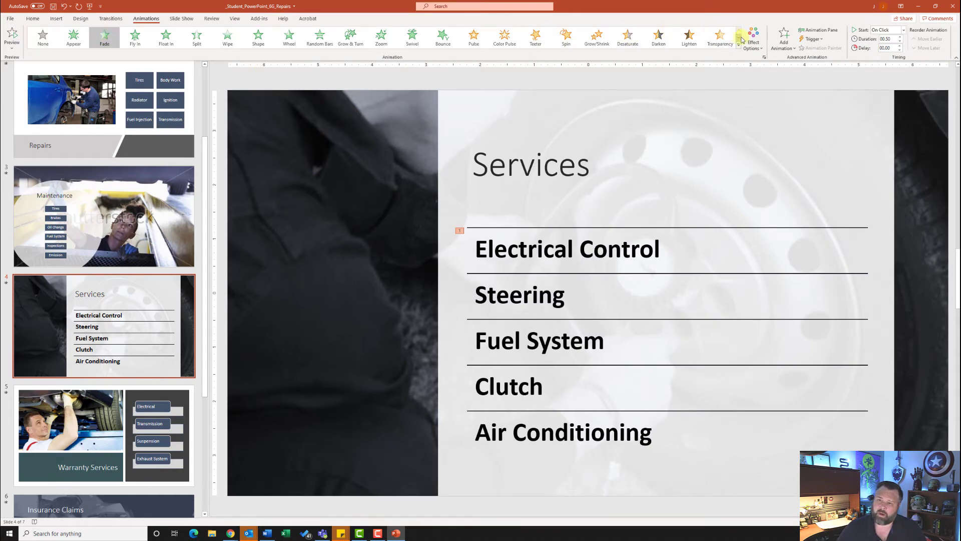
pyautogui.click(756, 42)
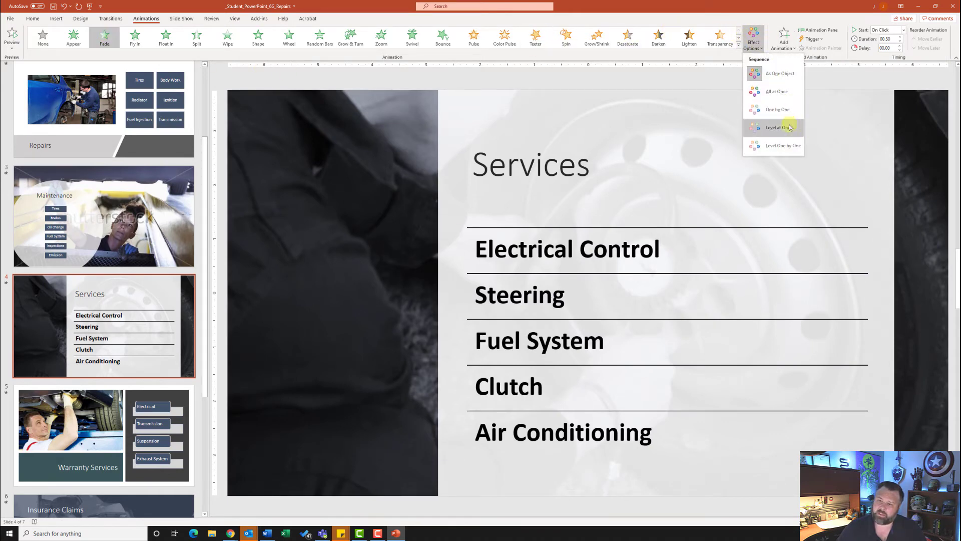
pyautogui.click(789, 109)
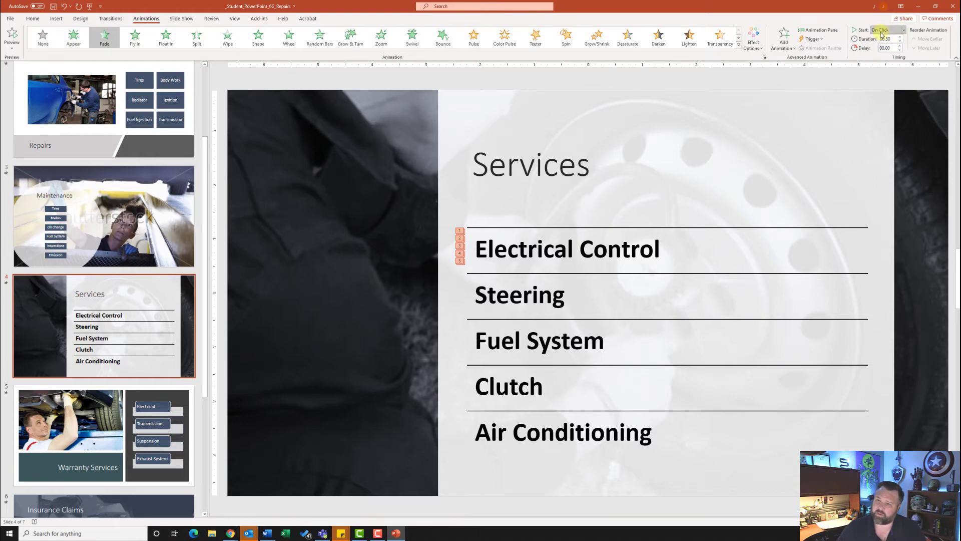
pyautogui.click(903, 31)
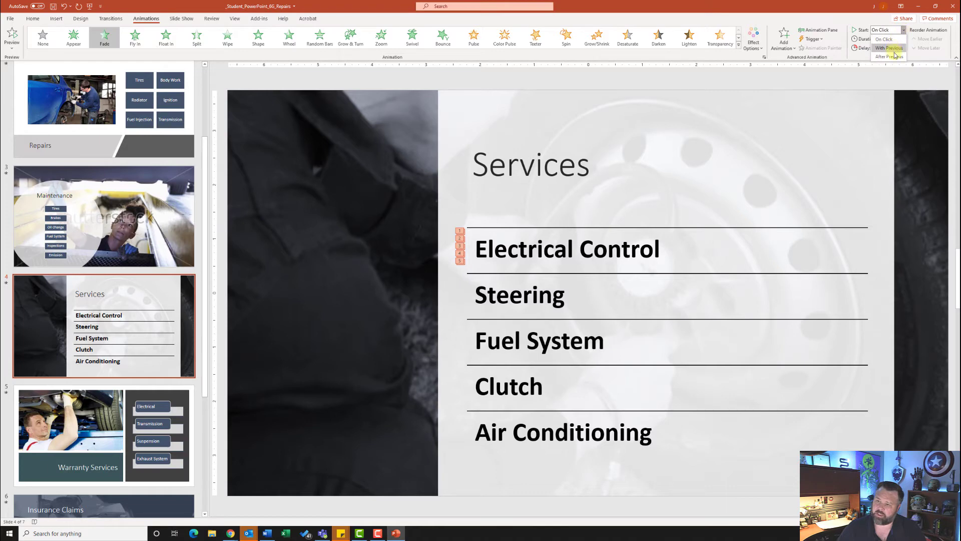
pyautogui.click(889, 56)
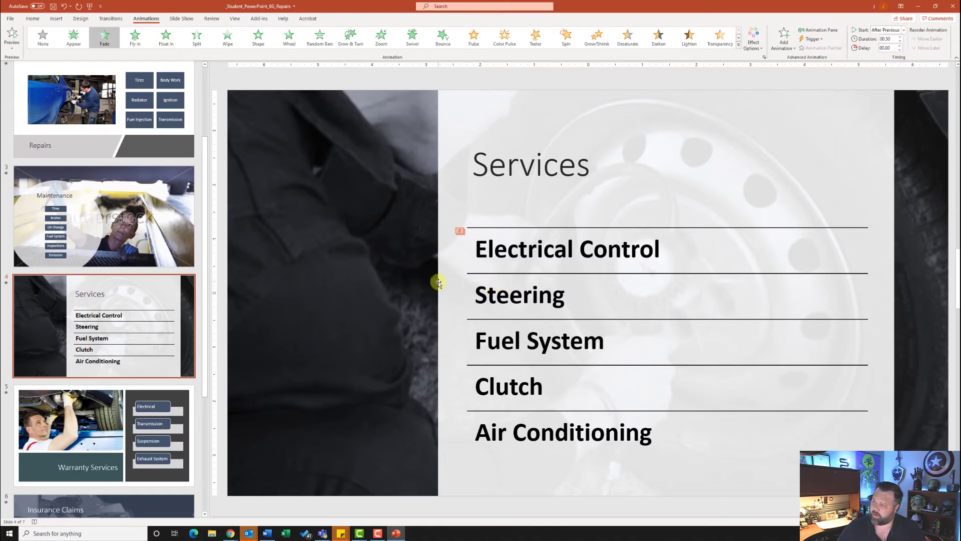
pyautogui.scroll(-4, 56, 309)
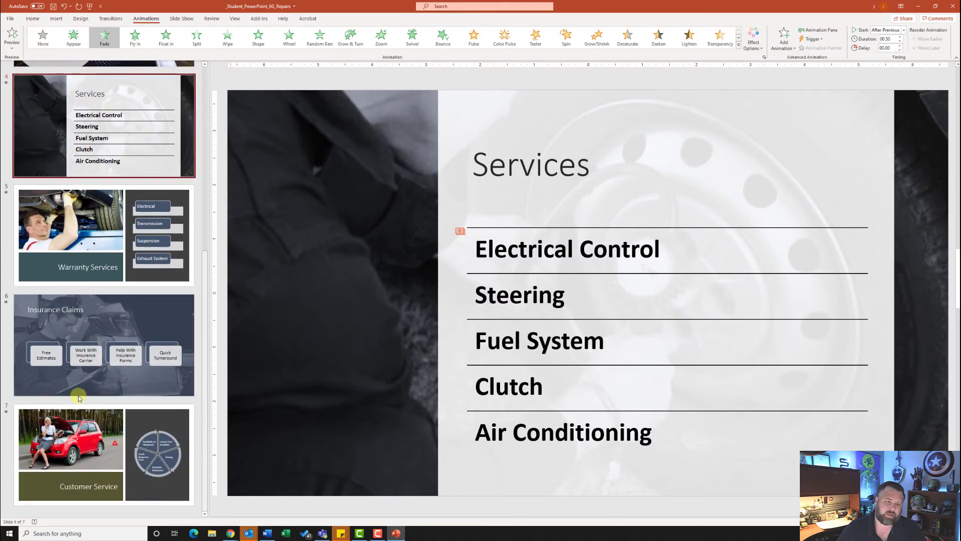
# - Draw a Home action button at slide 7's bottom-right that links to the First Slide
pyautogui.click(93, 437)
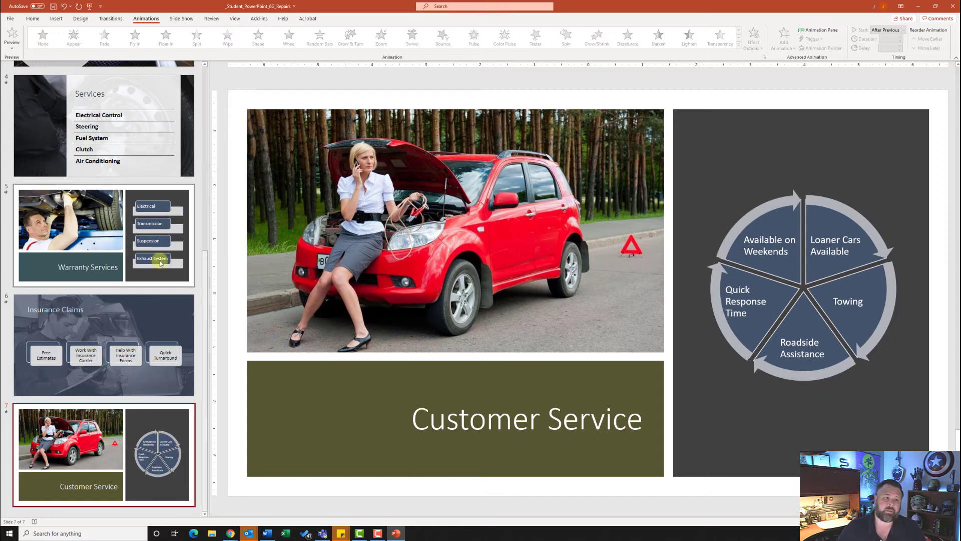
pyautogui.click(57, 20)
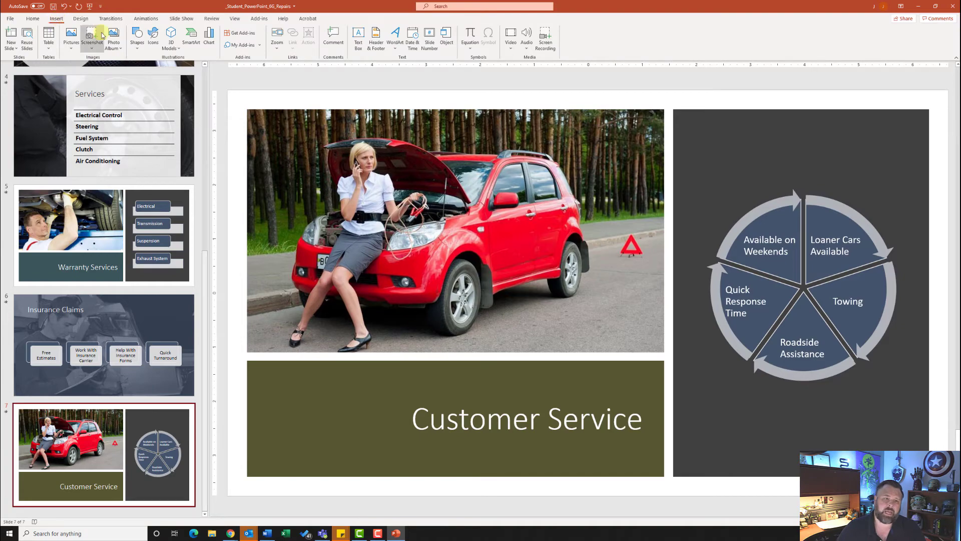
pyautogui.click(137, 36)
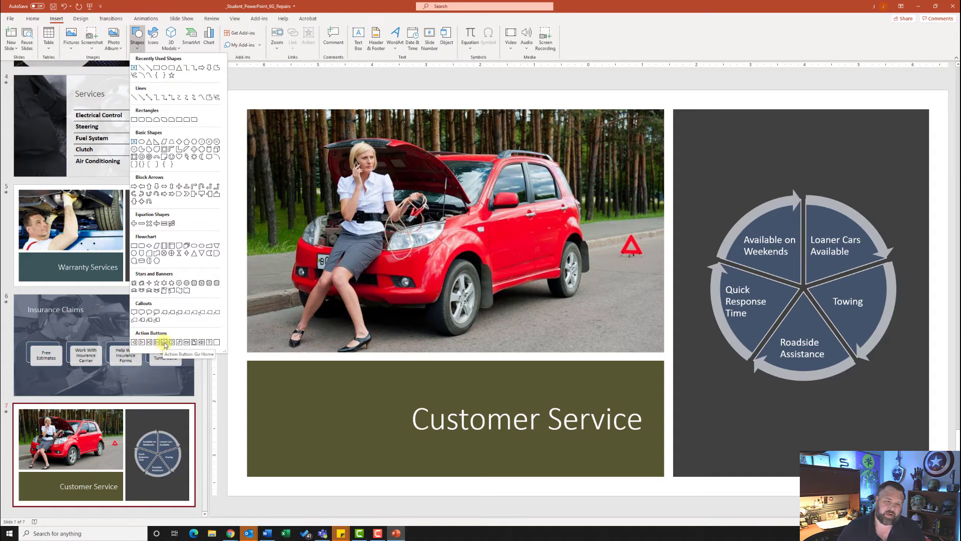
pyautogui.click(165, 343)
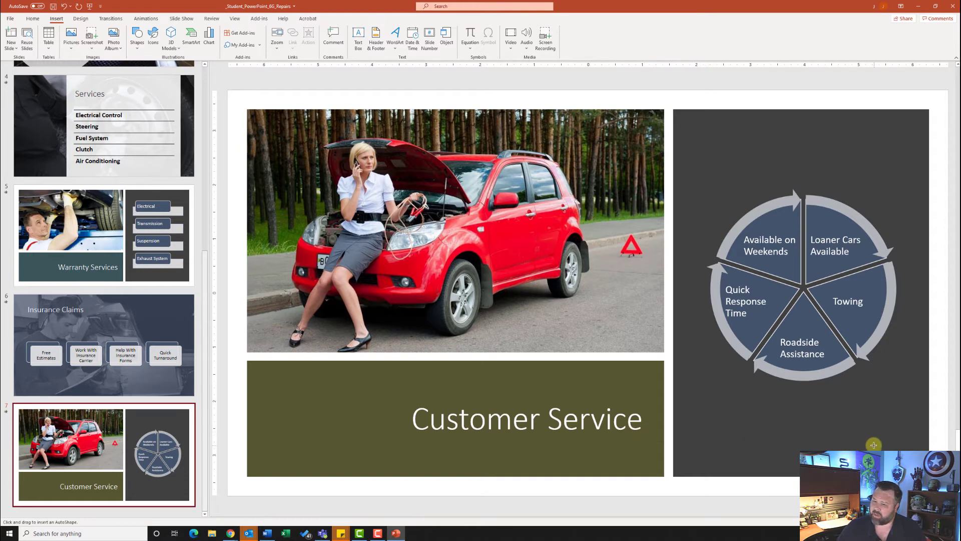
pyautogui.moveTo(876, 442); pyautogui.dragTo(937, 496)
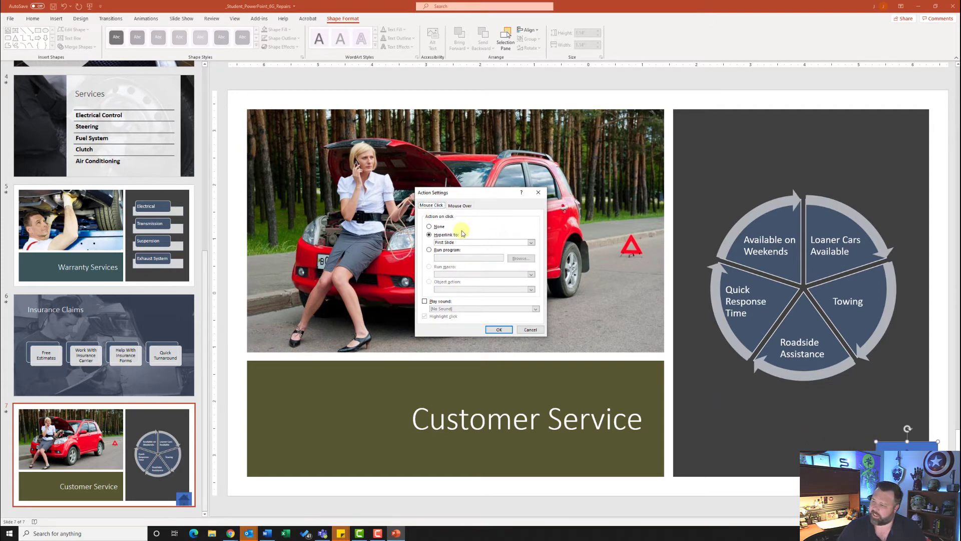
pyautogui.click(429, 235)
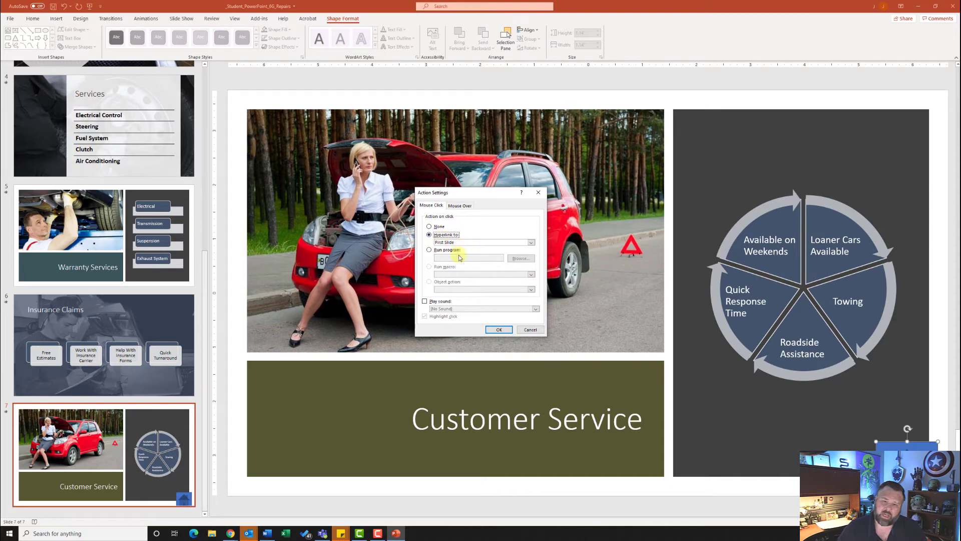
pyautogui.click(499, 331)
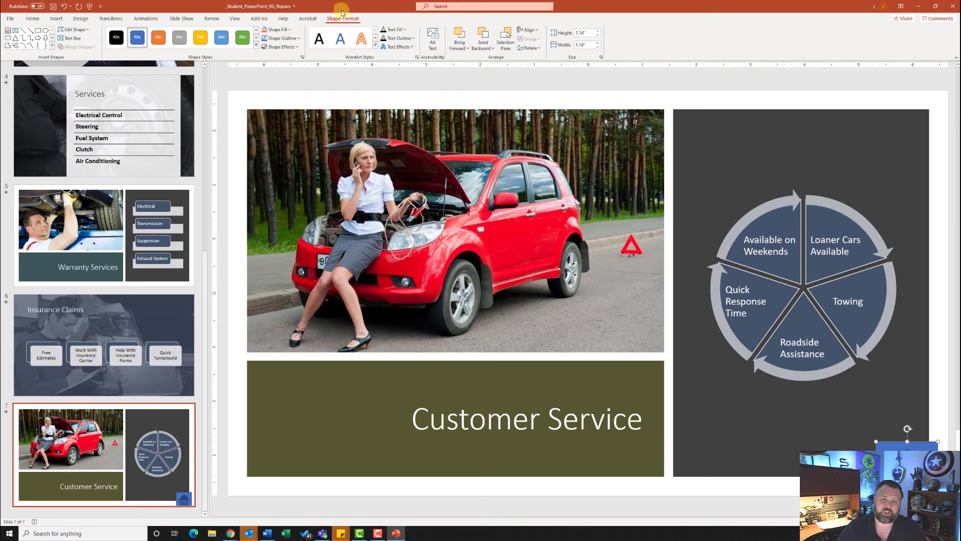
# - Resize the action button to 0.5" height and 0.5" width
pyautogui.write('0.5')
pyautogui.press('Return')
pyautogui.click(585, 45)
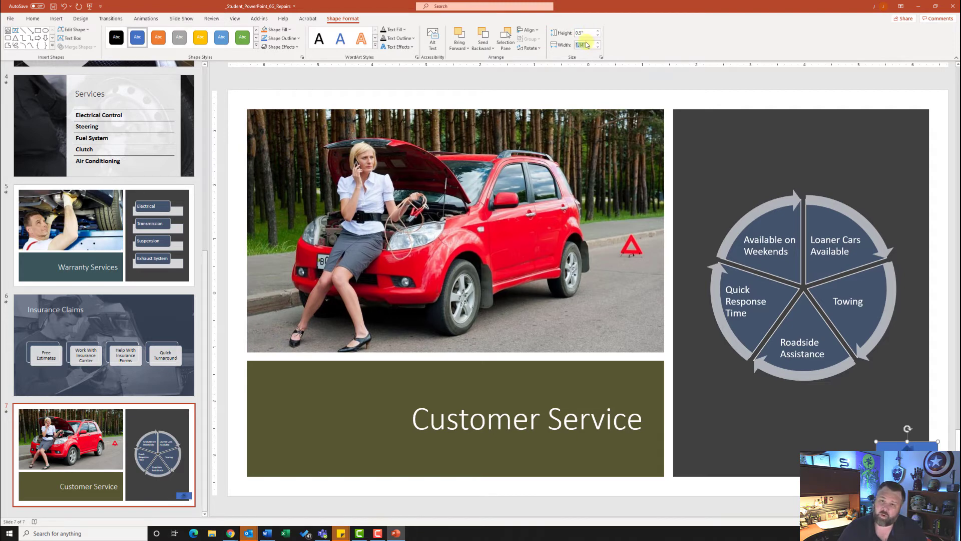
pyautogui.write('.5')
pyautogui.press('Return')
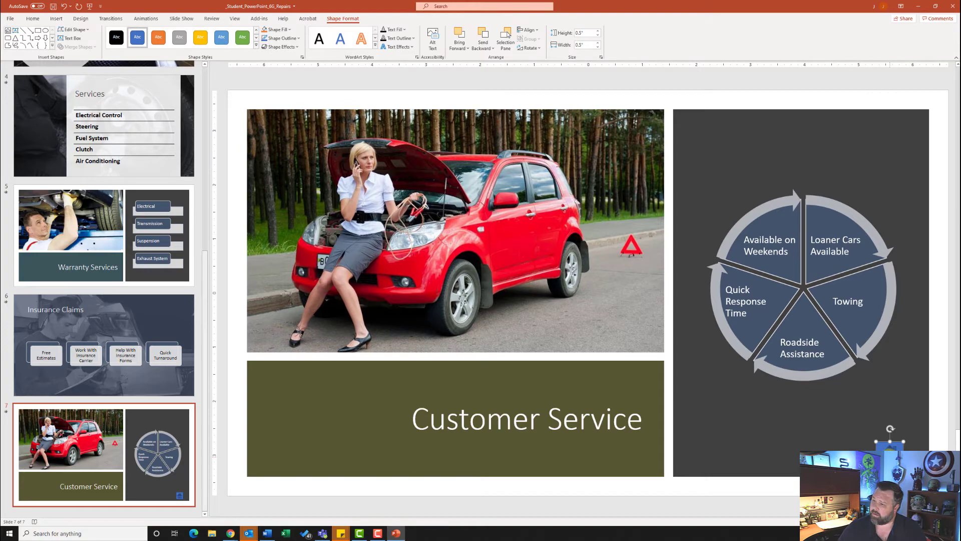
pyautogui.click(91, 216)
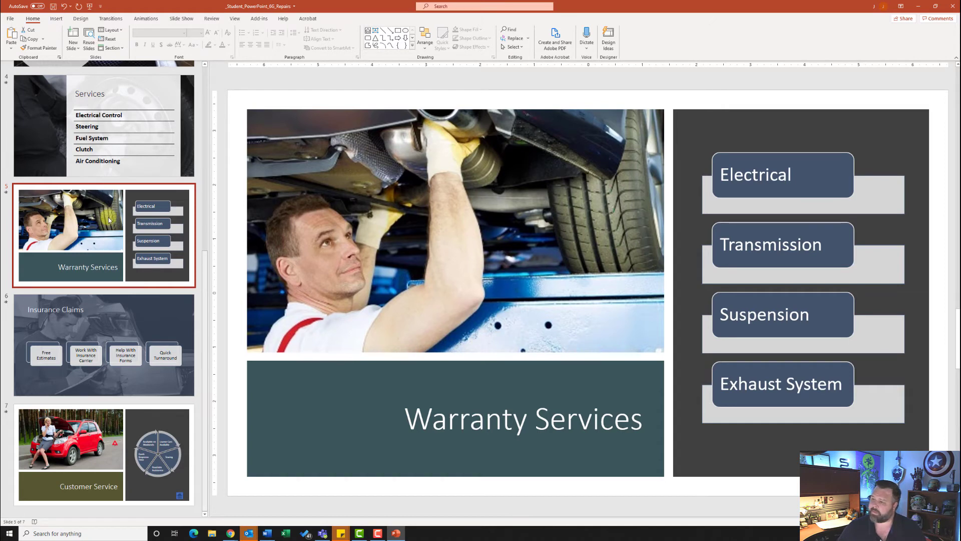
# - Hyperlink slide 5's mechanic picture to slide 7, Customer Service, within this document
pyautogui.click(399, 216)
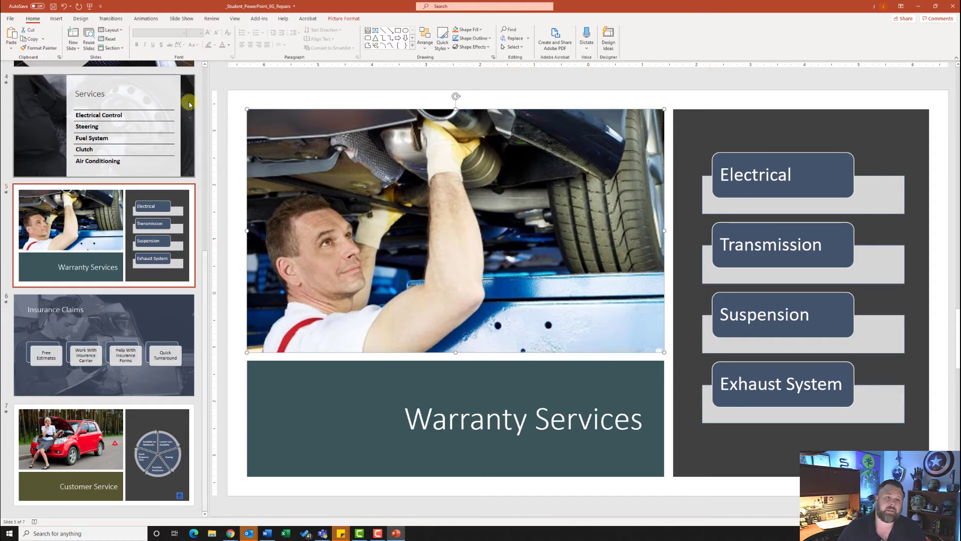
pyautogui.click(57, 19)
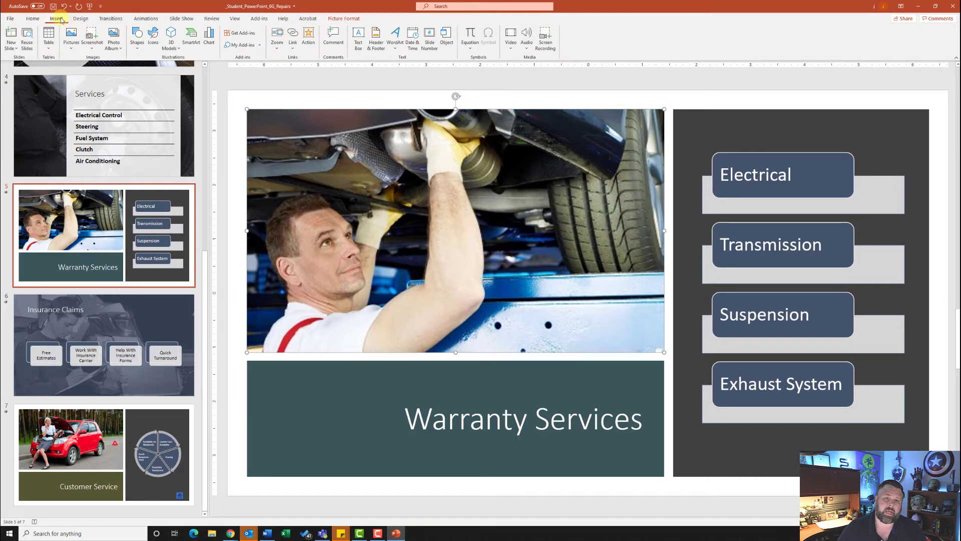
pyautogui.click(294, 35)
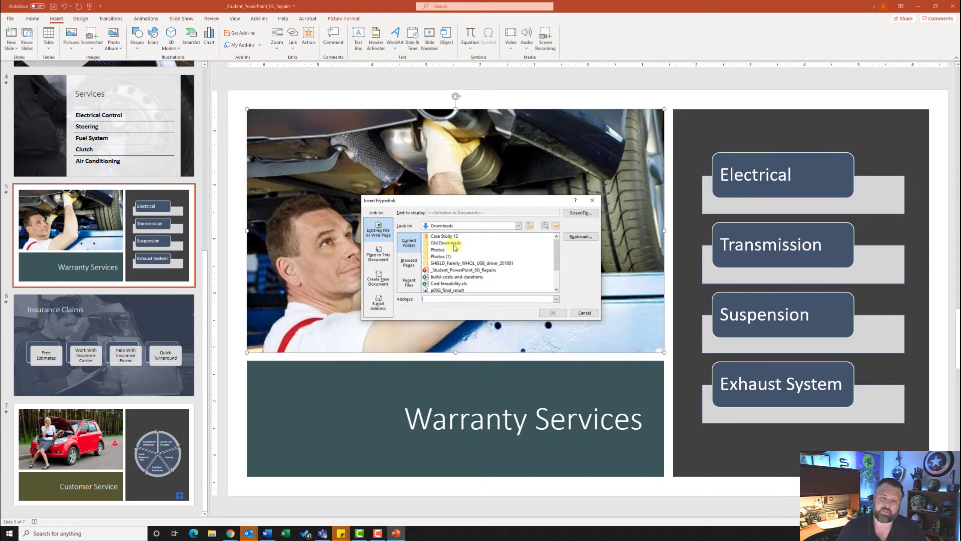
pyautogui.click(376, 256)
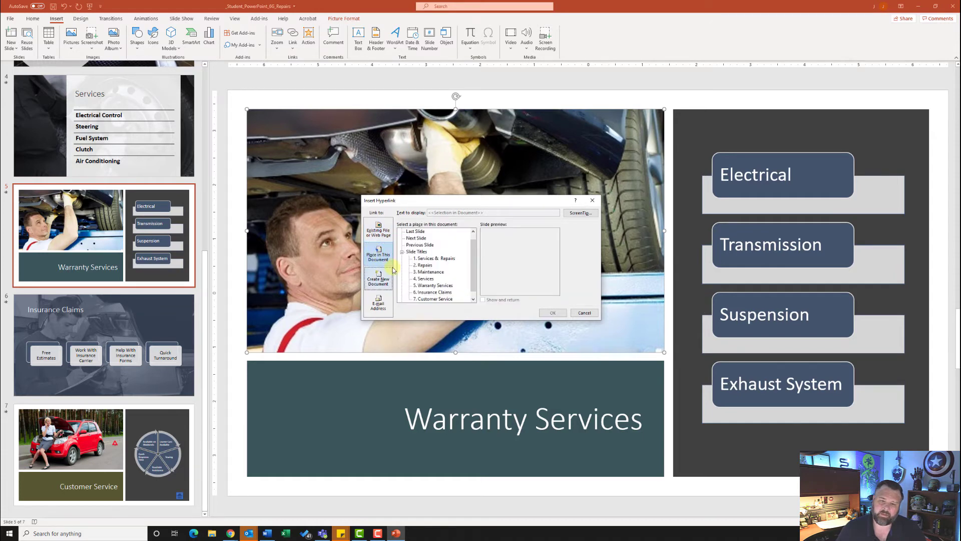
pyautogui.click(439, 299)
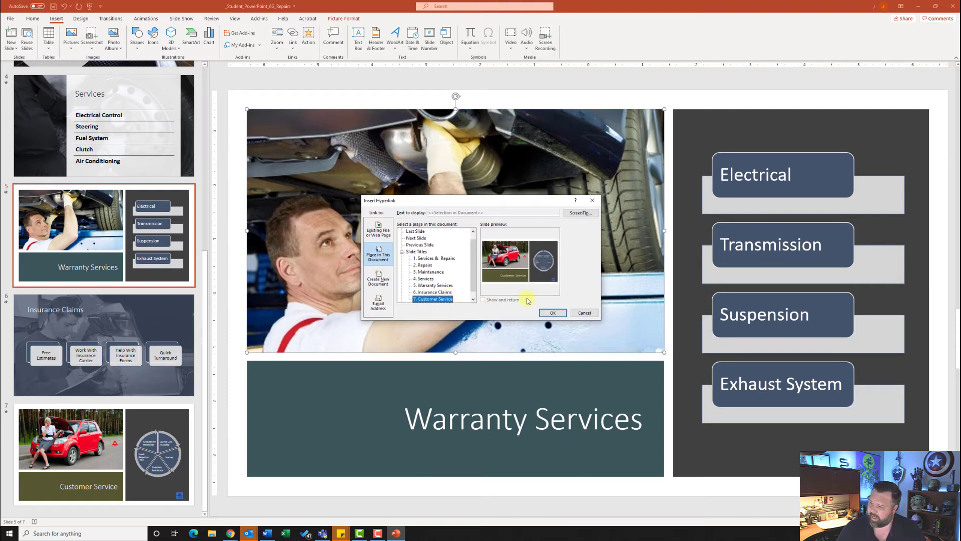
pyautogui.click(553, 312)
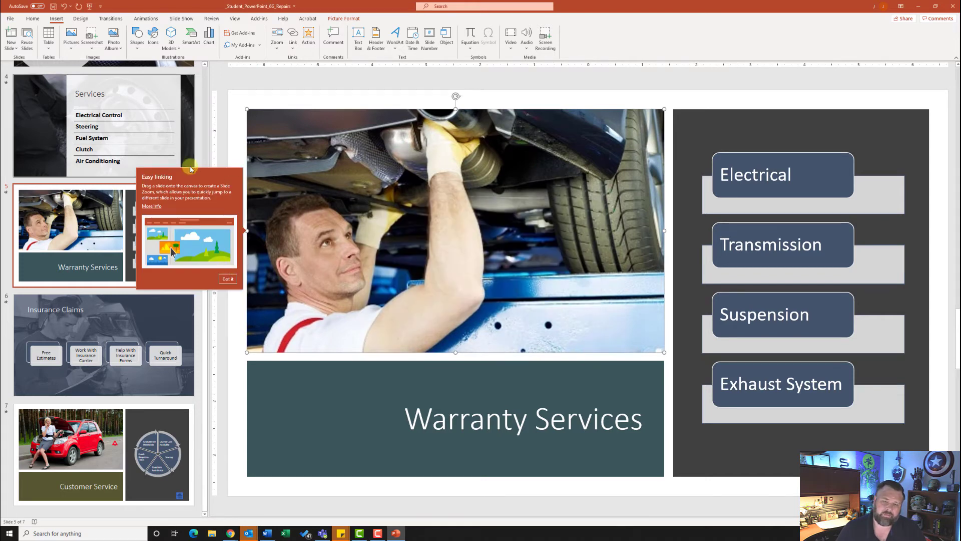
pyautogui.click(228, 279)
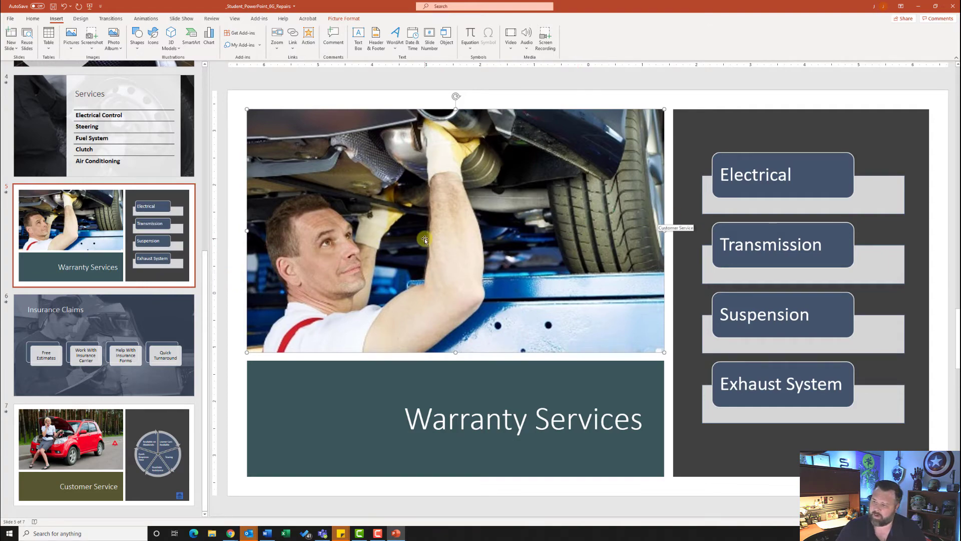
pyautogui.click(143, 212)
pyautogui.scroll(5, 139, 222)
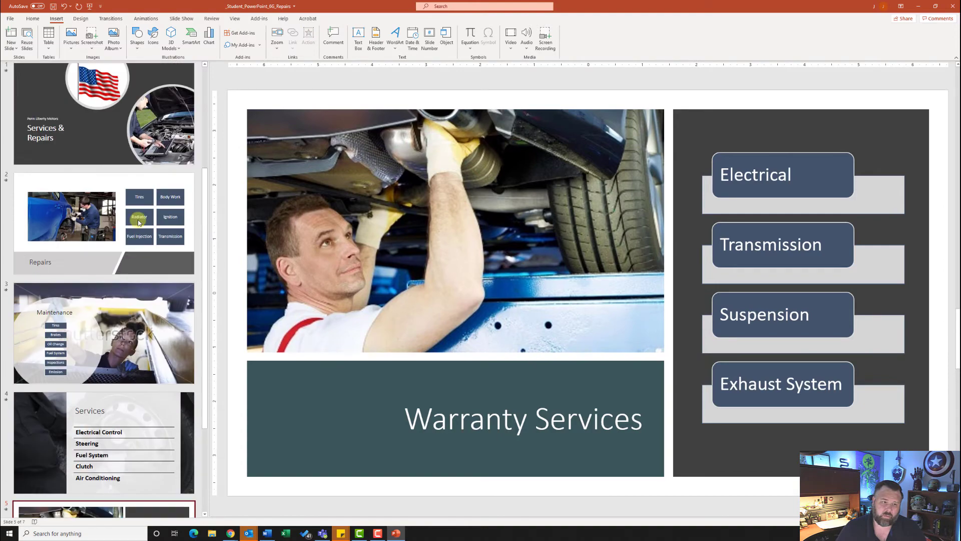
# - Select the Penn Liberty Motors text on the title slide
pyautogui.click(139, 155)
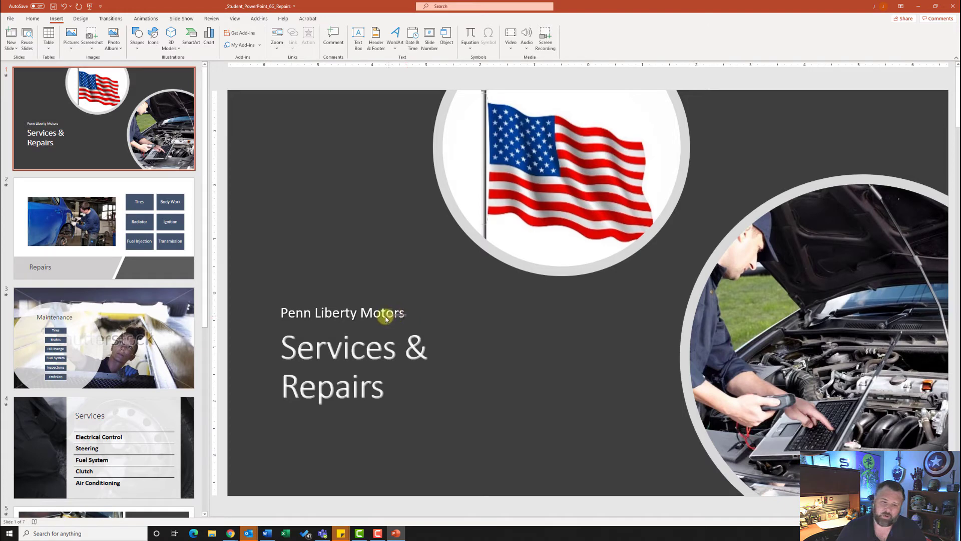
pyautogui.click(406, 314)
pyautogui.moveTo(408, 313); pyautogui.dragTo(292, 314)
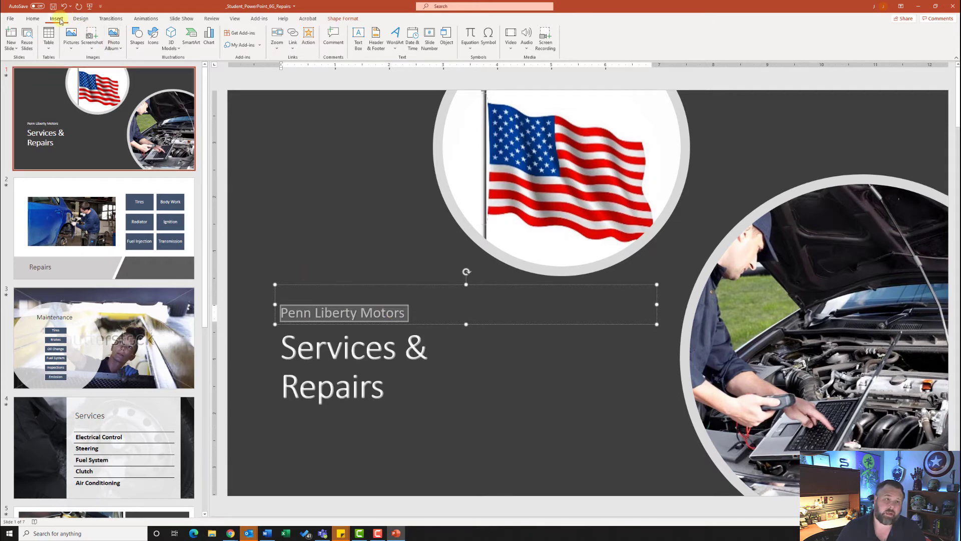
# - Hyperlink the selected text to the repairs department's e-mail address
pyautogui.click(293, 33)
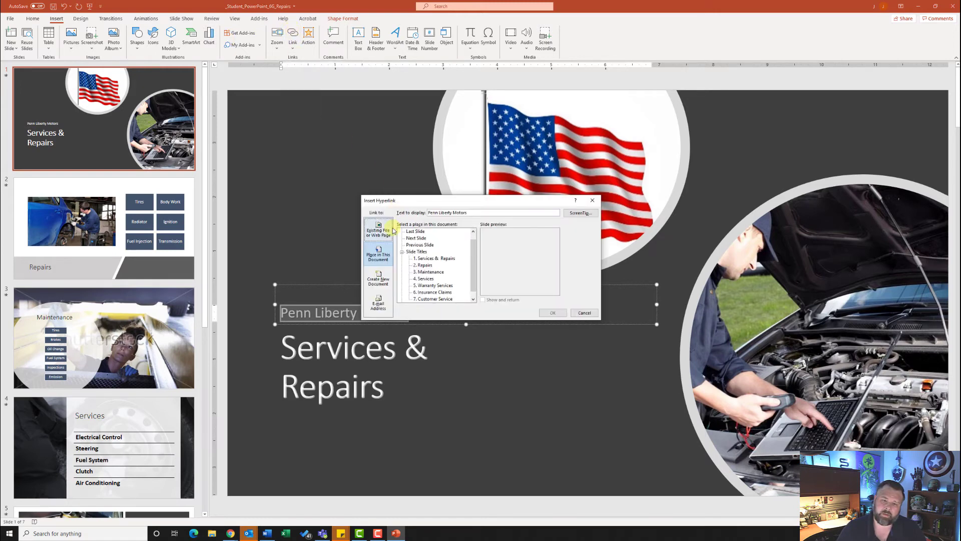
pyautogui.click(379, 307)
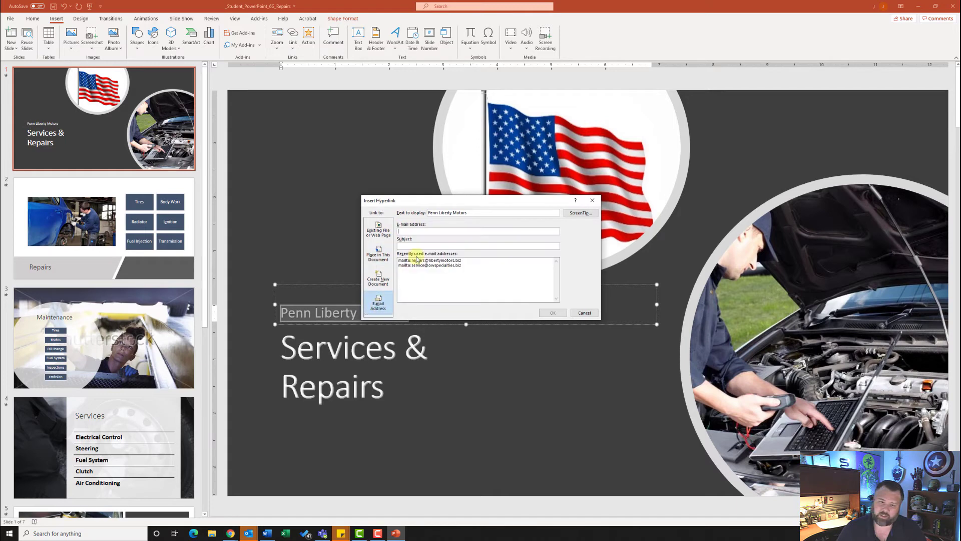
pyautogui.click(421, 231)
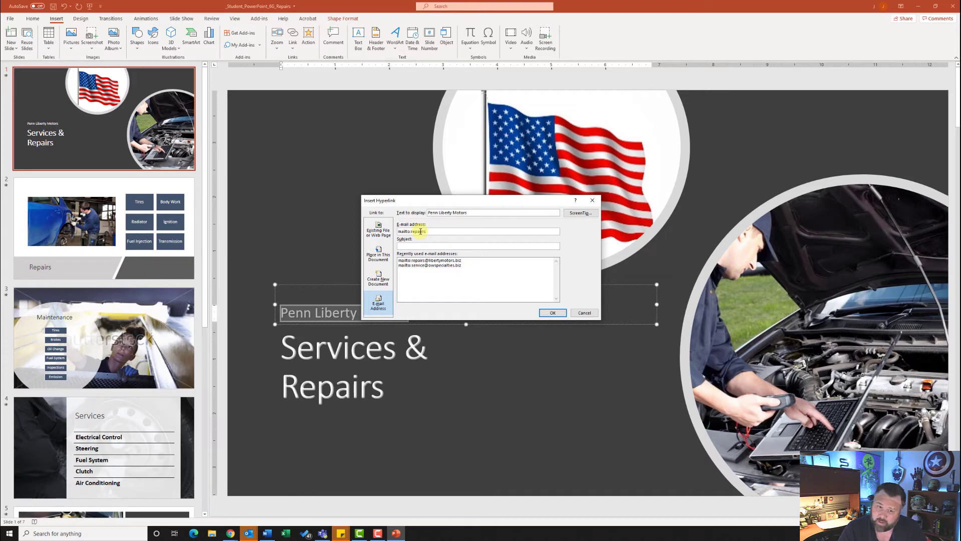
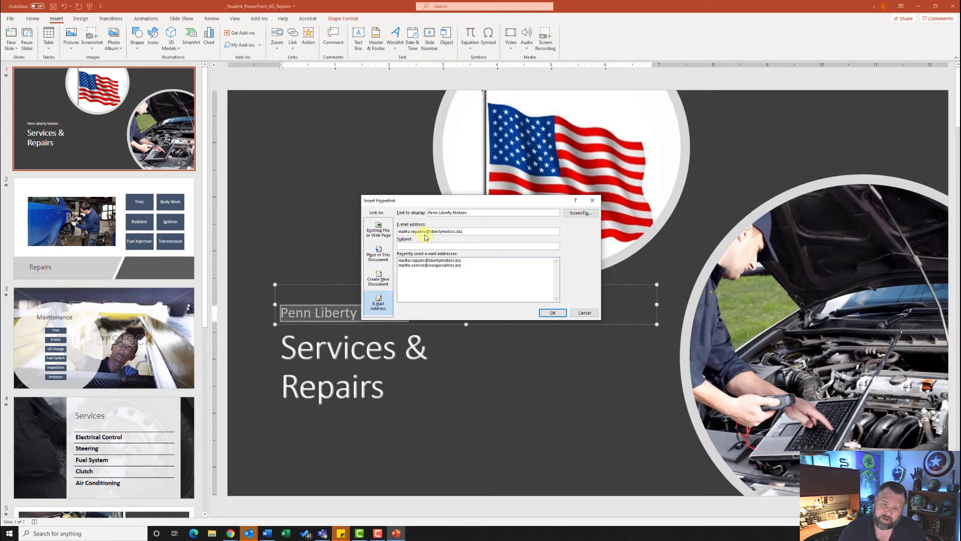
pyautogui.click(423, 232)
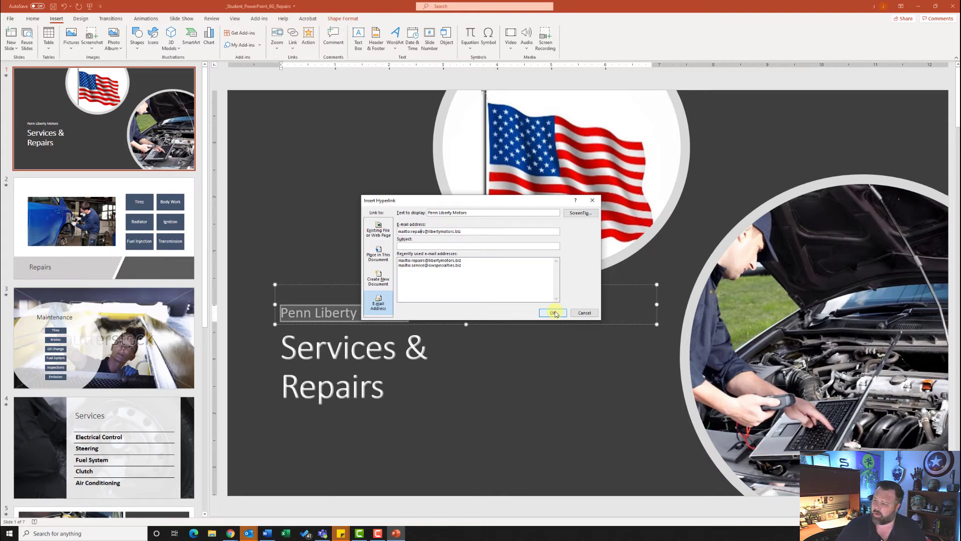
pyautogui.click(553, 313)
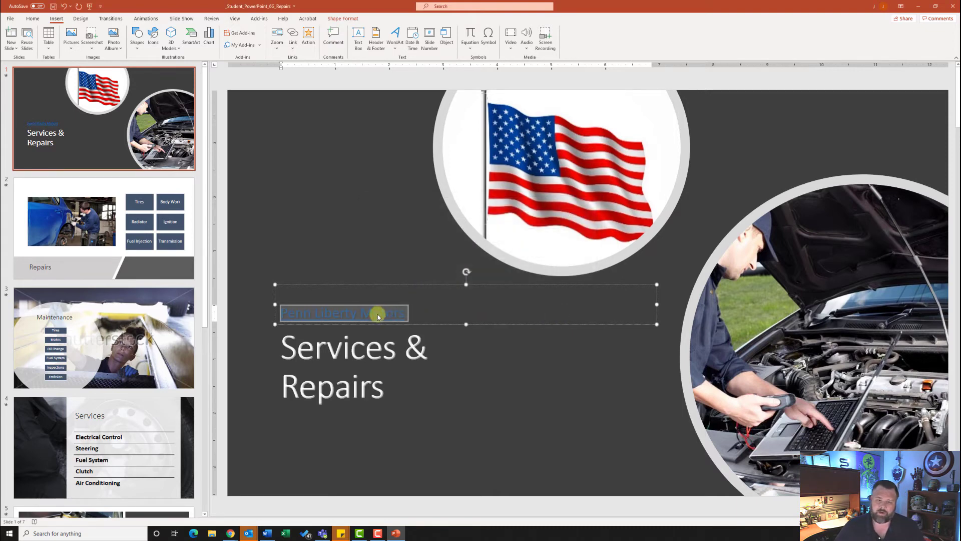